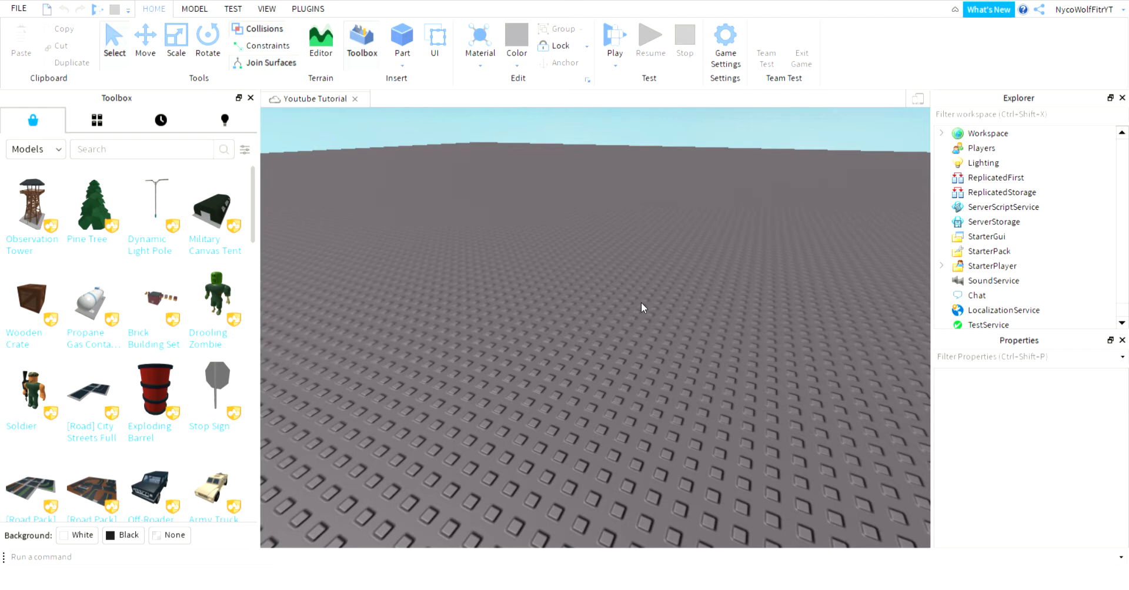
# Look around the empty baseplate and bring the camera close to it.
pyautogui.moveTo(595, 282); pyautogui.dragTo(596, 282, button='right')
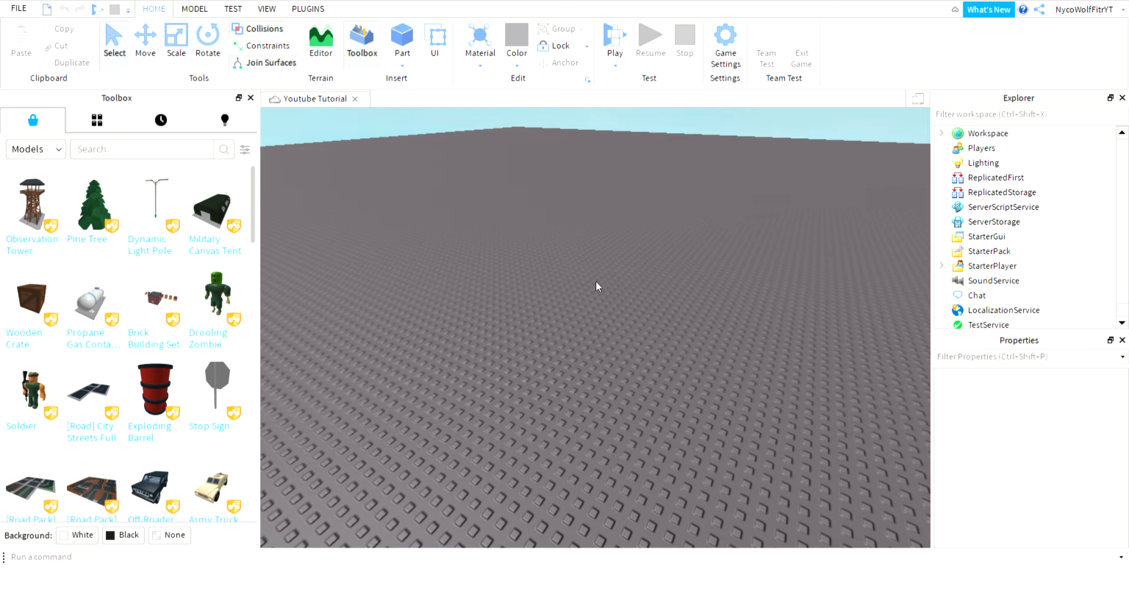
pyautogui.moveTo(440, 296); pyautogui.dragTo(440, 296, button='right')
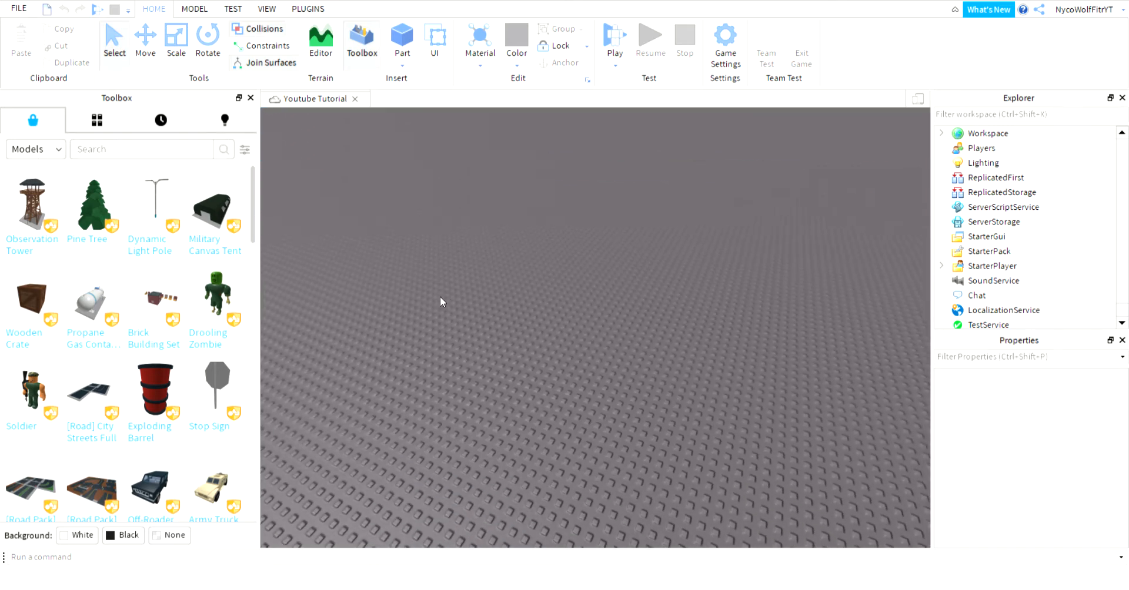
pyautogui.moveTo(438, 296); pyautogui.dragTo(439, 295, button='right')
pyautogui.press('s')
pyautogui.press('w')
pyautogui.press('s')
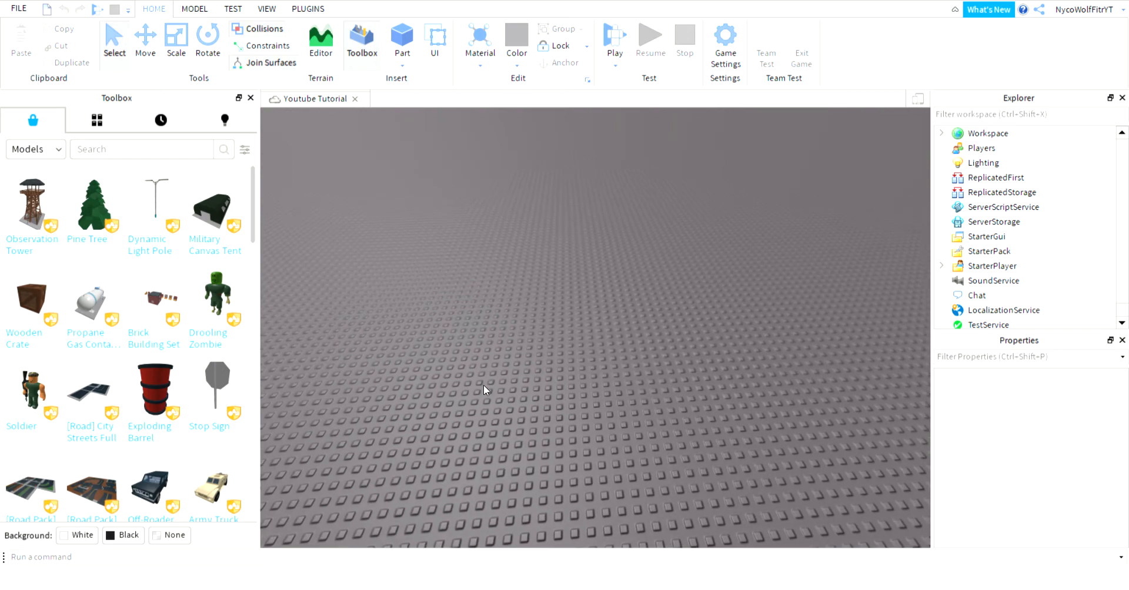
pyautogui.moveTo(542, 347); pyautogui.dragTo(541, 348, button='right')
pyautogui.press('d')
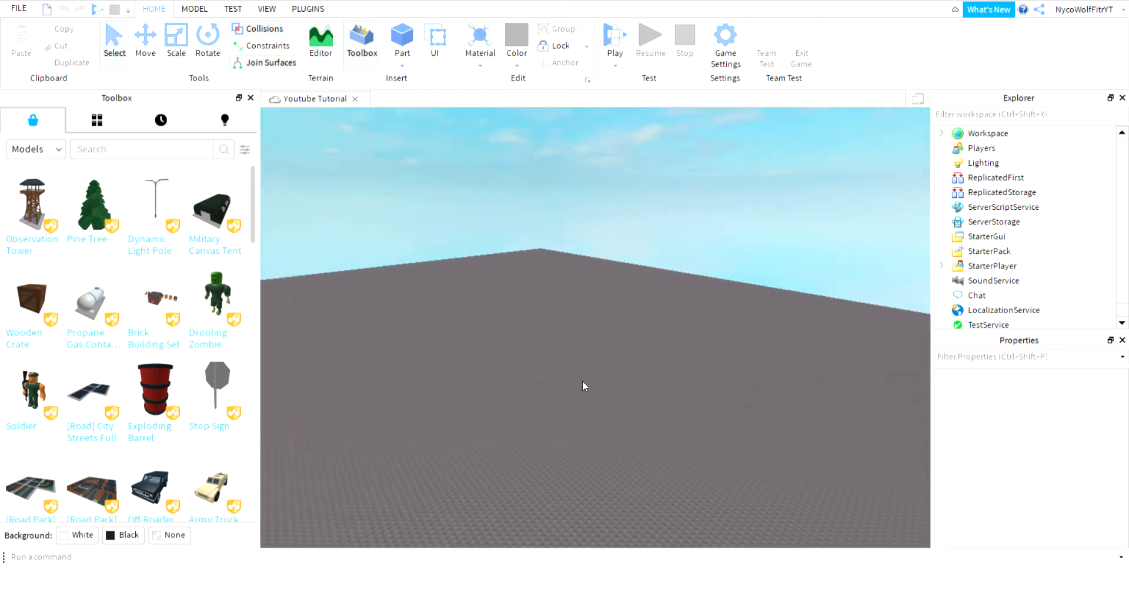
pyautogui.moveTo(504, 211); pyautogui.dragTo(506, 211, button='right')
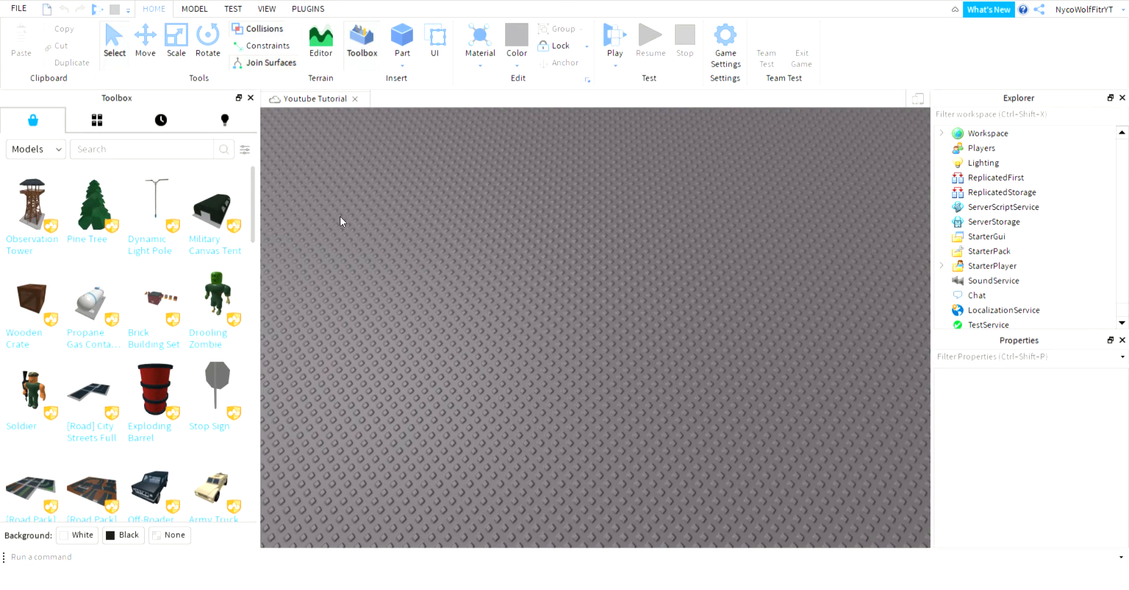
# Insert a grey block and delete it, then insert a Really red Marble block.
pyautogui.click(400, 40)
pyautogui.moveTo(521, 332); pyautogui.dragTo(525, 184, button='right')
pyautogui.press('w')
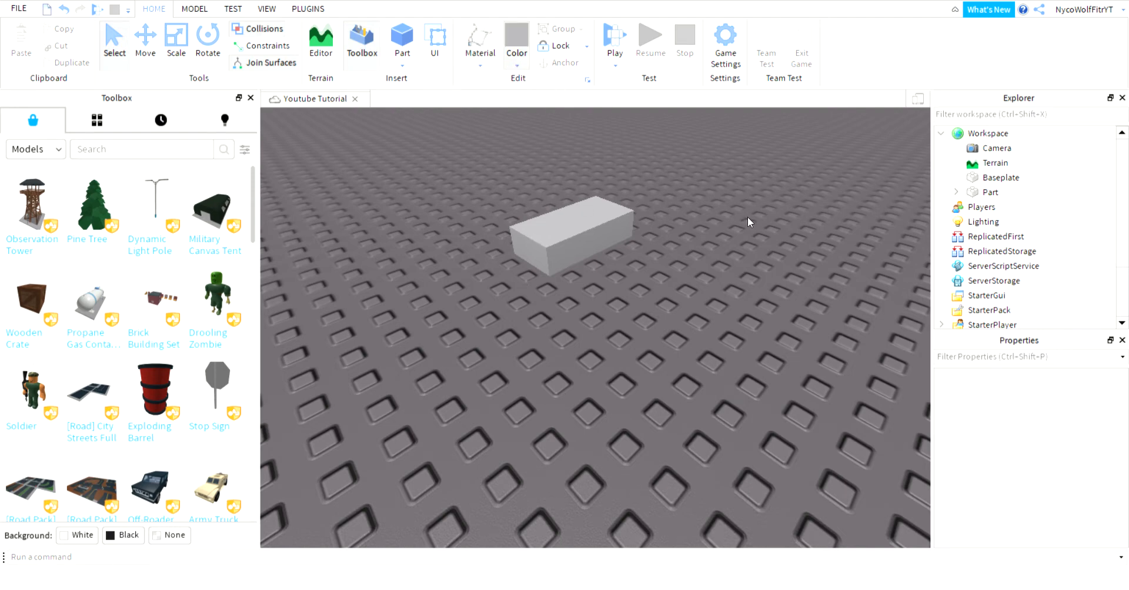
pyautogui.click(609, 242)
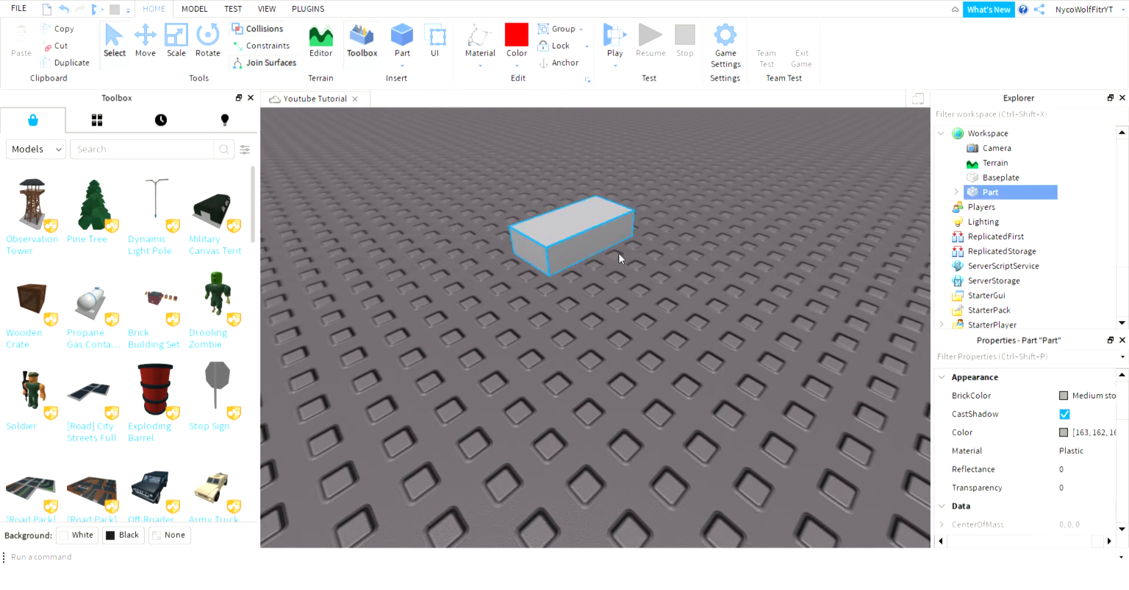
pyautogui.press('Delete')
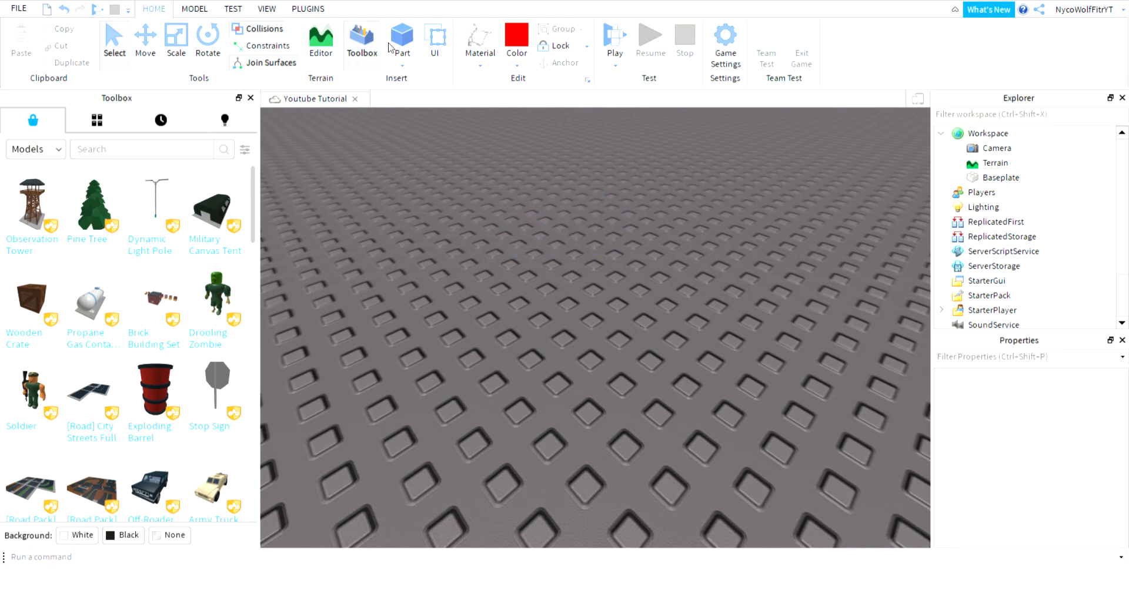
pyautogui.click(414, 42)
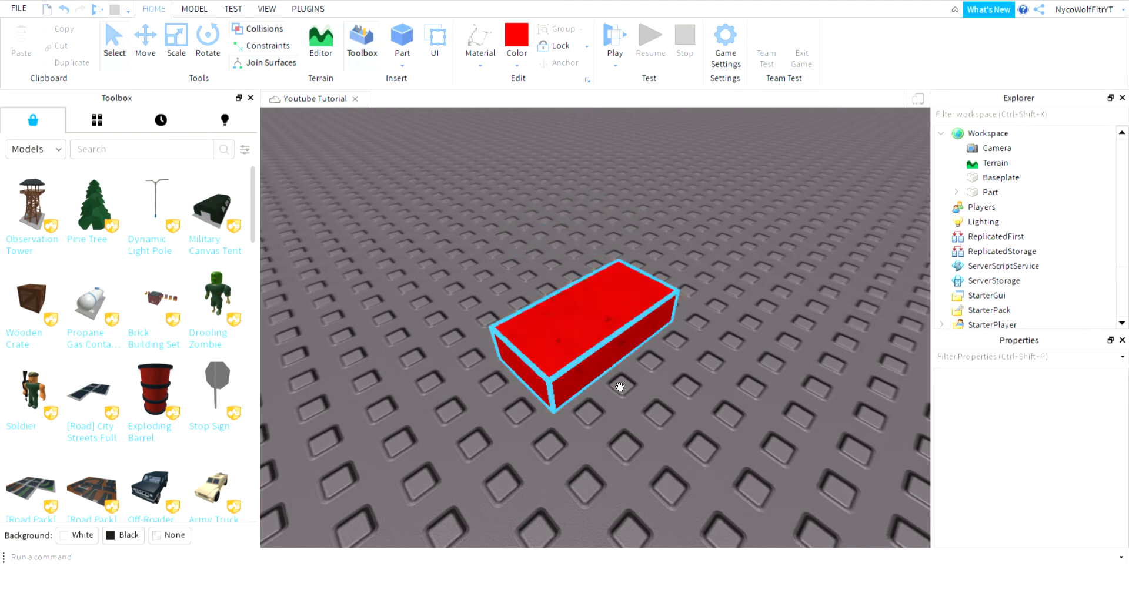
pyautogui.click(541, 336)
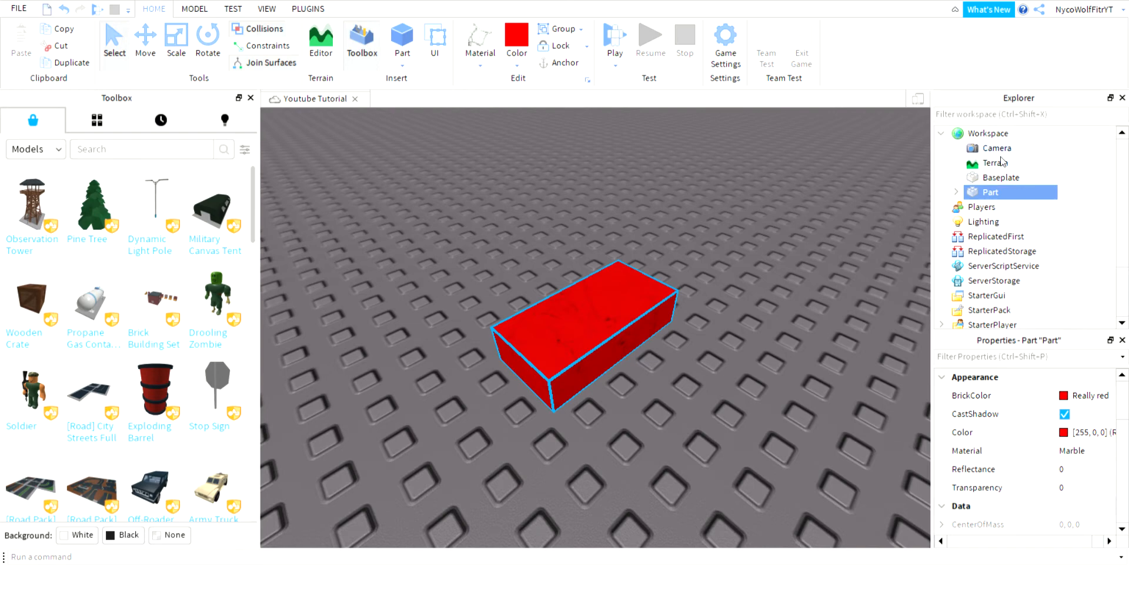
# Expand the red Part in Explorer and select its SurfaceGui.
pyautogui.moveTo(988, 195)
pyautogui.click(956, 192)
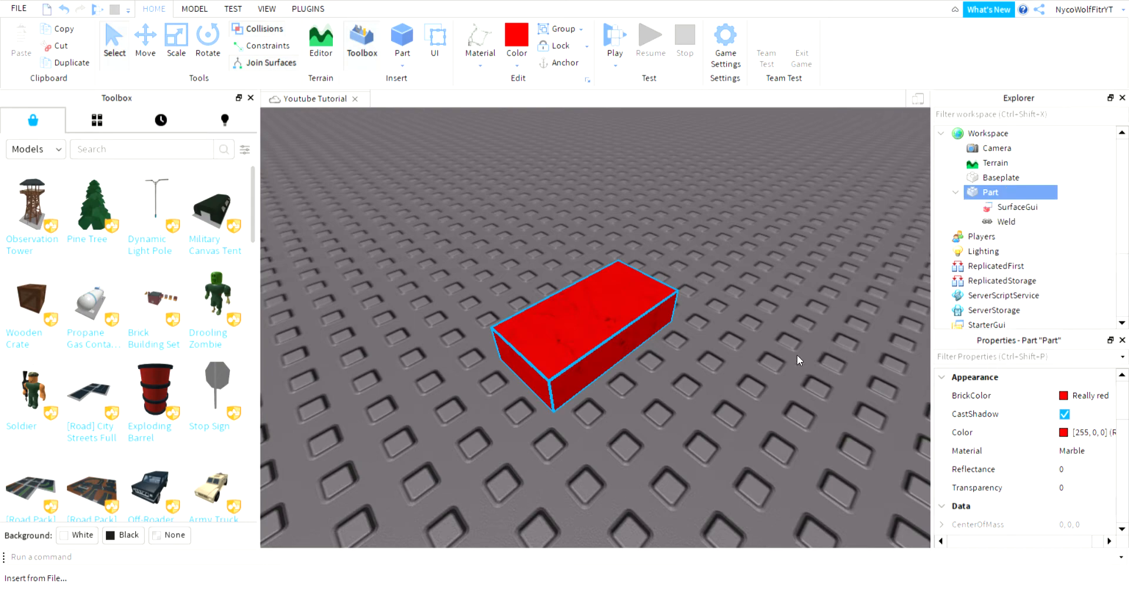
pyautogui.click(1028, 206)
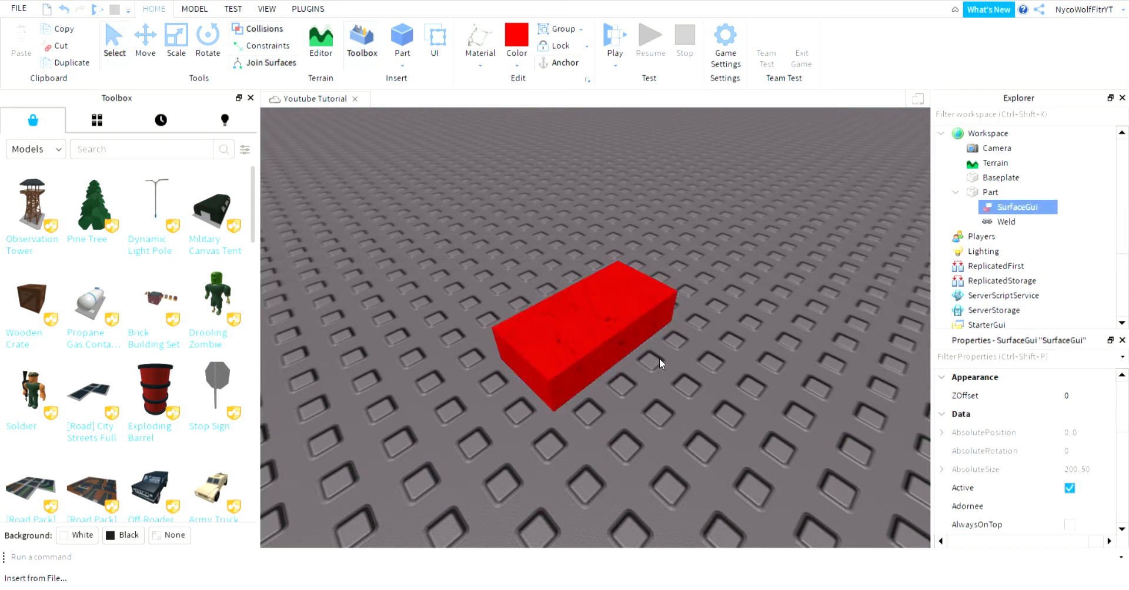
# Circle the camera around the red block and scroll through the SurfaceGui's properties.
pyautogui.press('a')
pyautogui.moveTo(659, 358); pyautogui.dragTo(661, 359, button='right')
pyautogui.press('w')
pyautogui.press('a')
pyautogui.press('w')
pyautogui.scroll(-5, 864, 349)
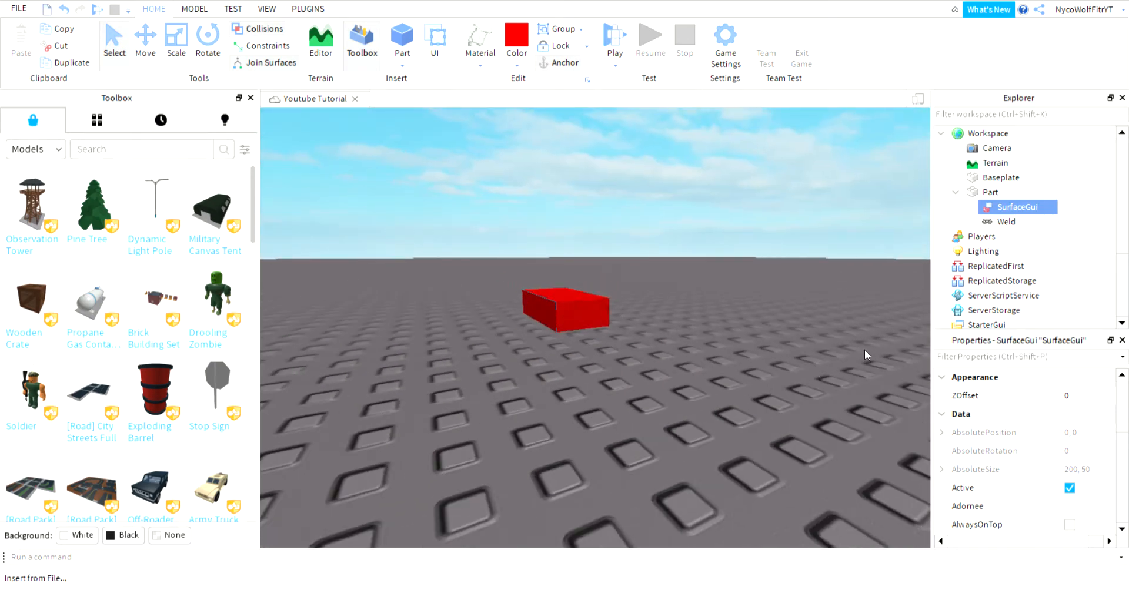
pyautogui.scroll(2, 869, 358)
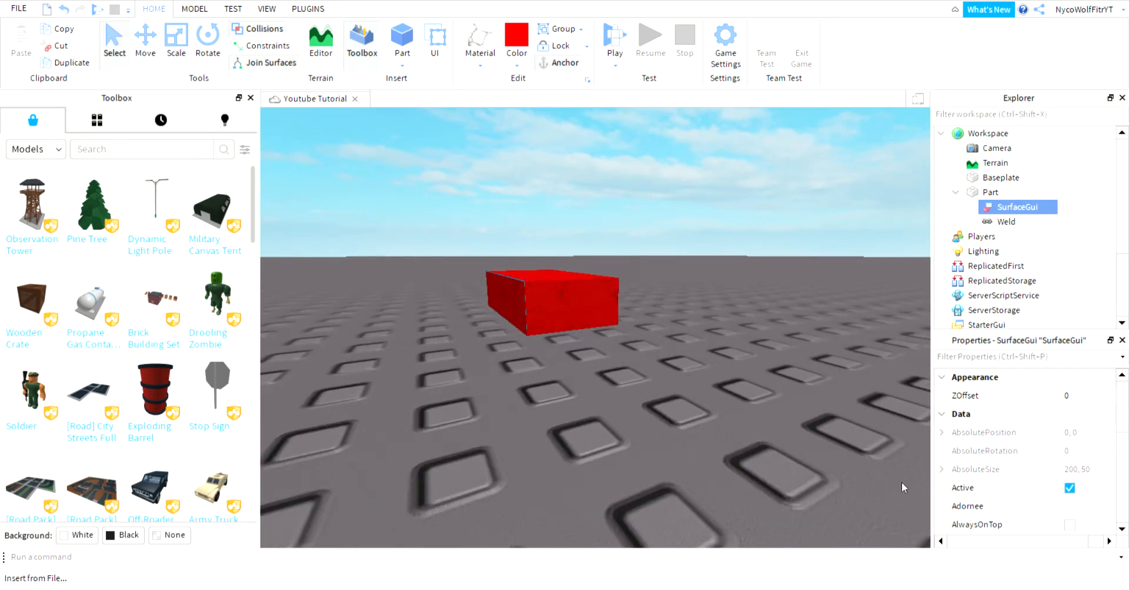
pyautogui.scroll(-1, 1029, 486)
pyautogui.scroll(-3, 1030, 486)
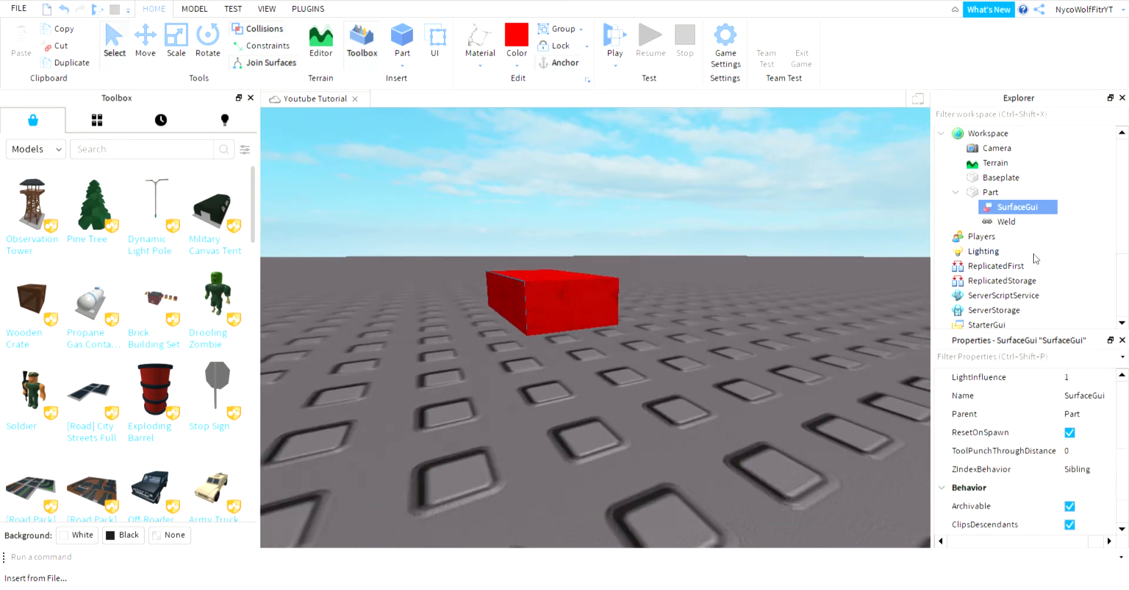
# Insert a TextLabel into the SurfaceGui, showing a white 'Label' panel, and select it.
pyautogui.moveTo(1047, 213)
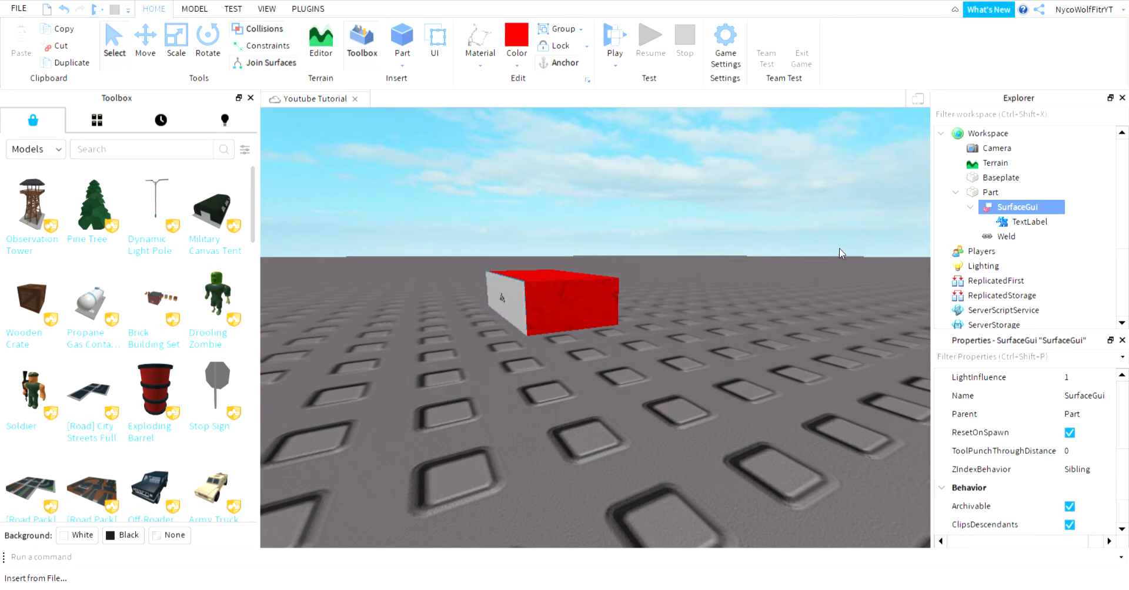
pyautogui.moveTo(771, 334); pyautogui.dragTo(770, 333, button='right')
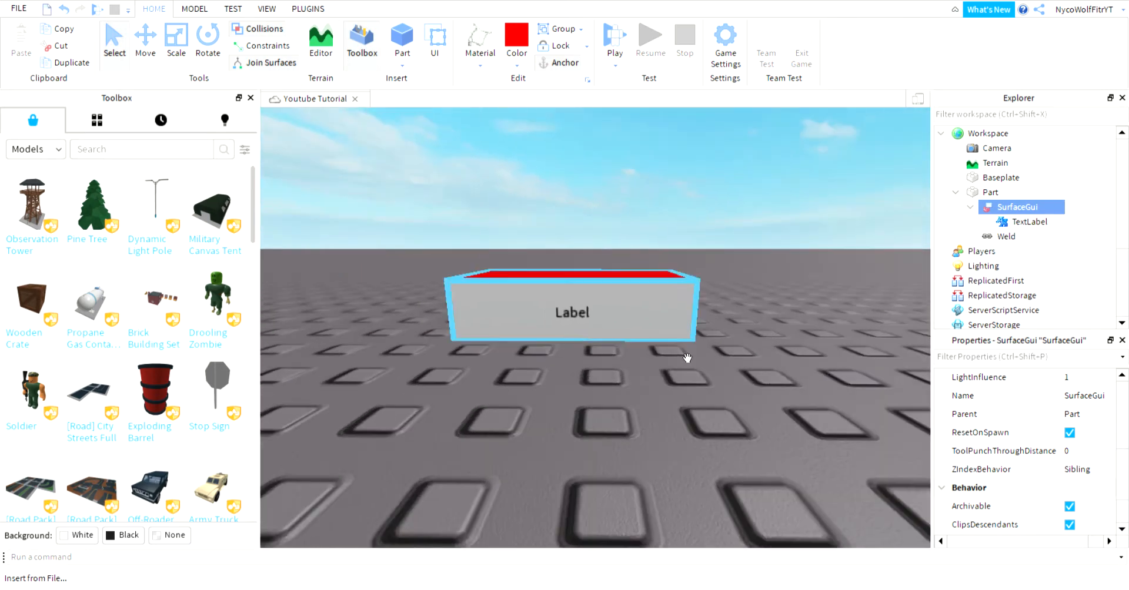
pyautogui.click(1034, 222)
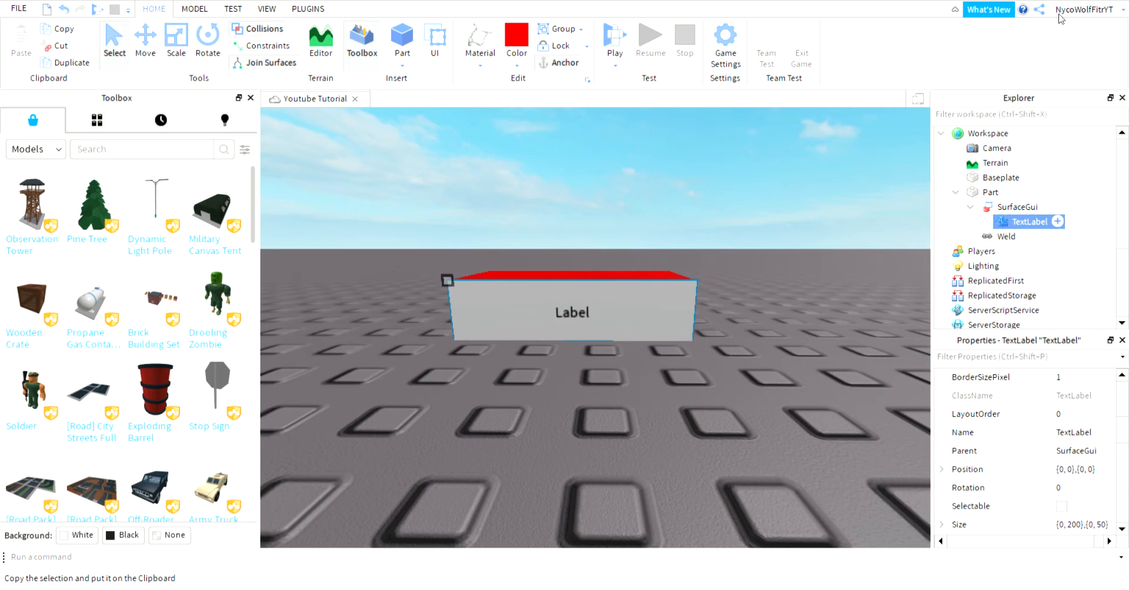
# Select the TextLabel and browse its background properties, glancing at the View tab.
pyautogui.click(1034, 222)
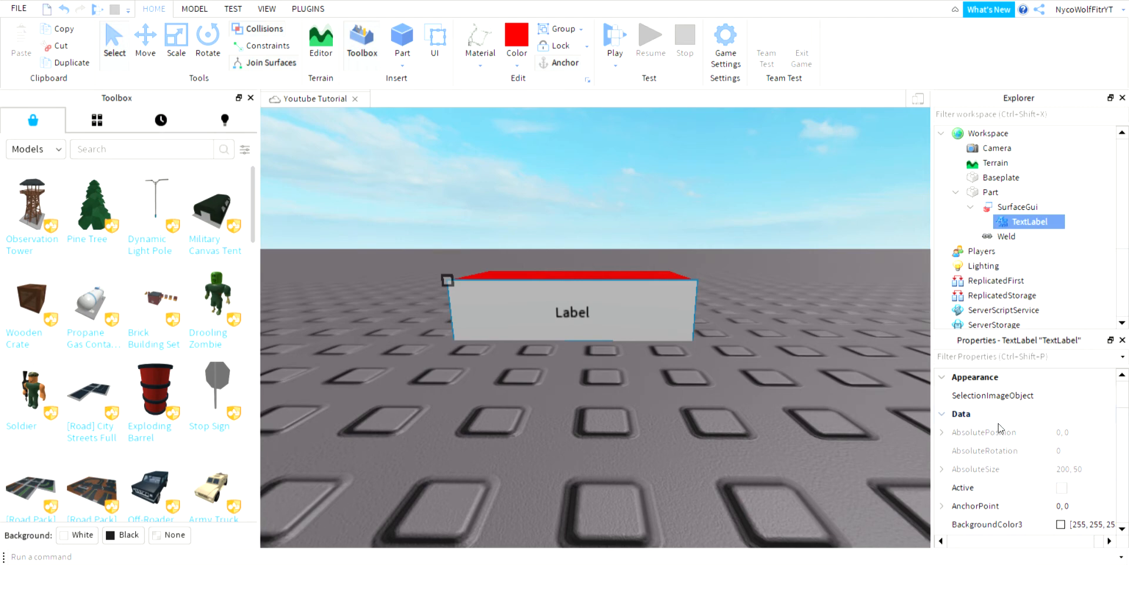
pyautogui.scroll(-1, 994, 435)
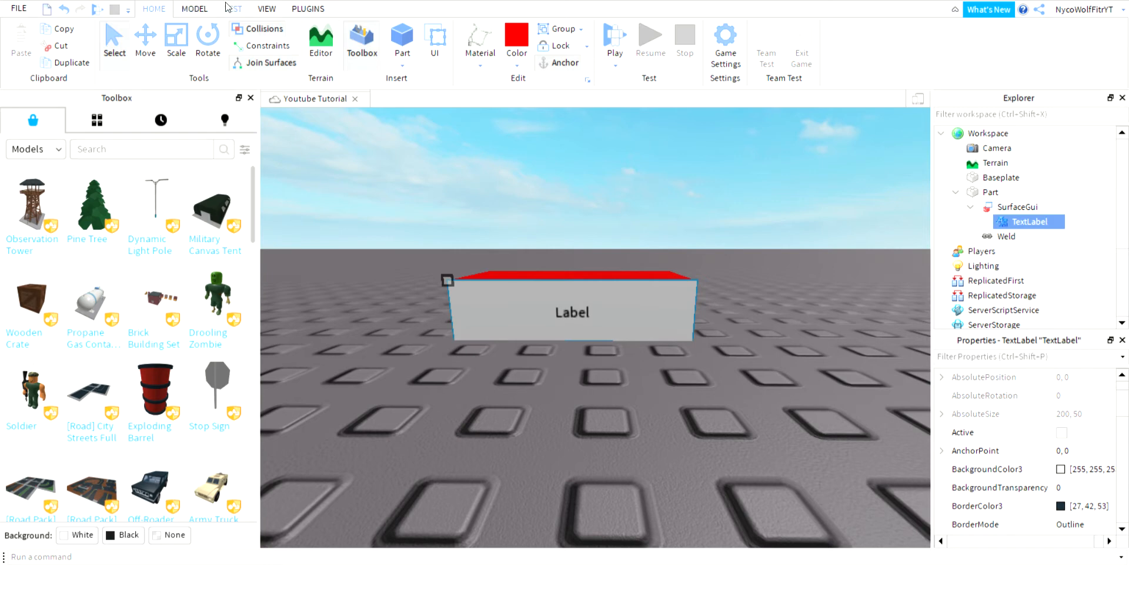
pyautogui.click(266, 8)
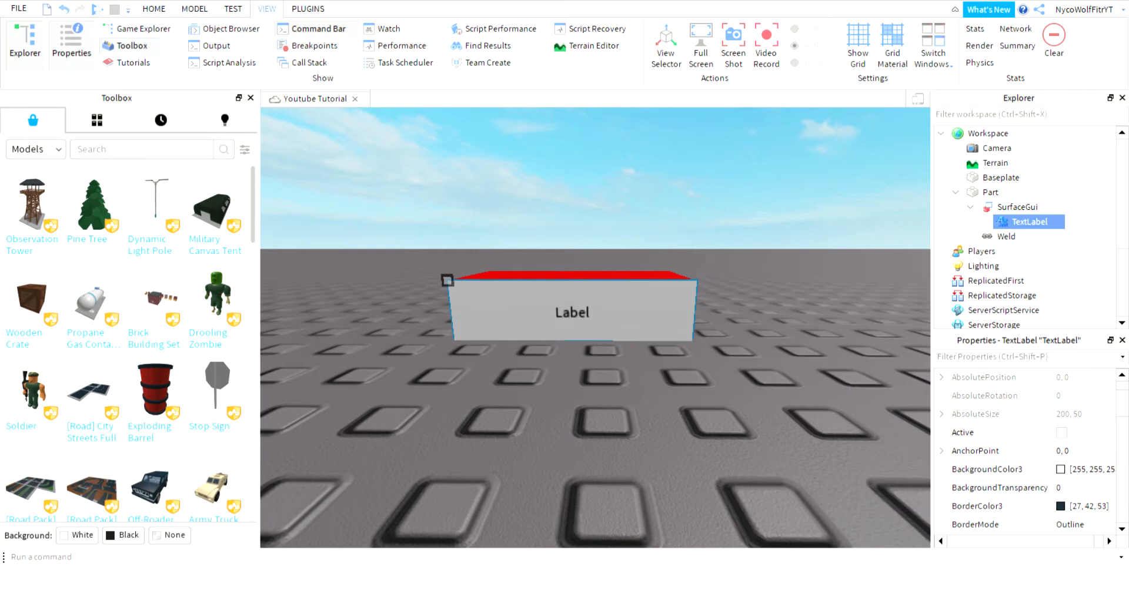
pyautogui.click(154, 8)
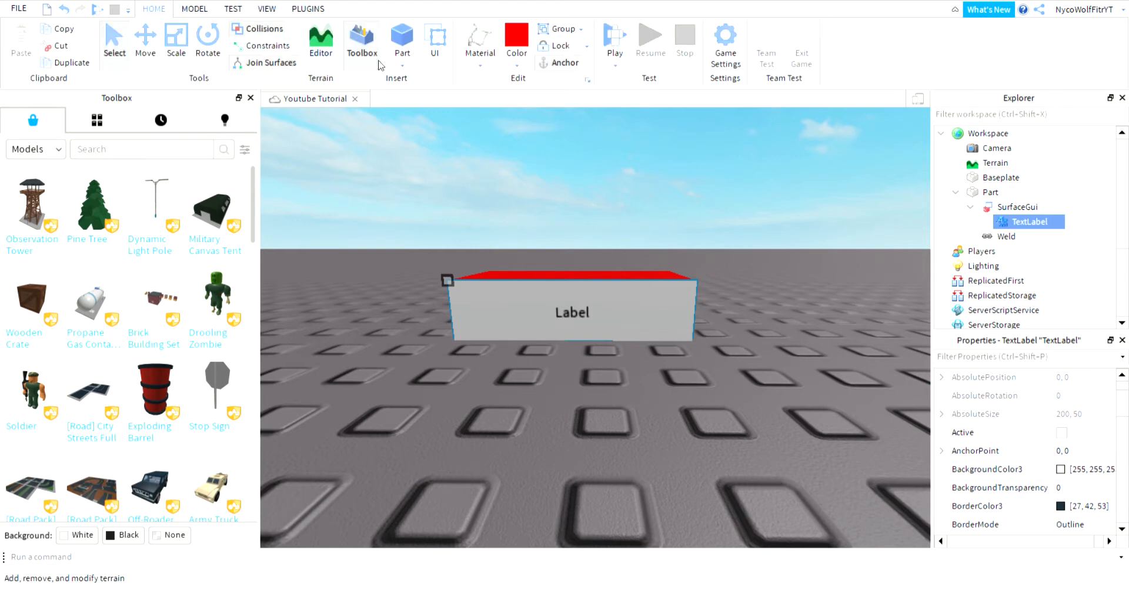
# Set the label's BackgroundColor3 to black (0, 0, 0), trying transparency 1 and 0.17 before clearing it.
pyautogui.click(1059, 477)
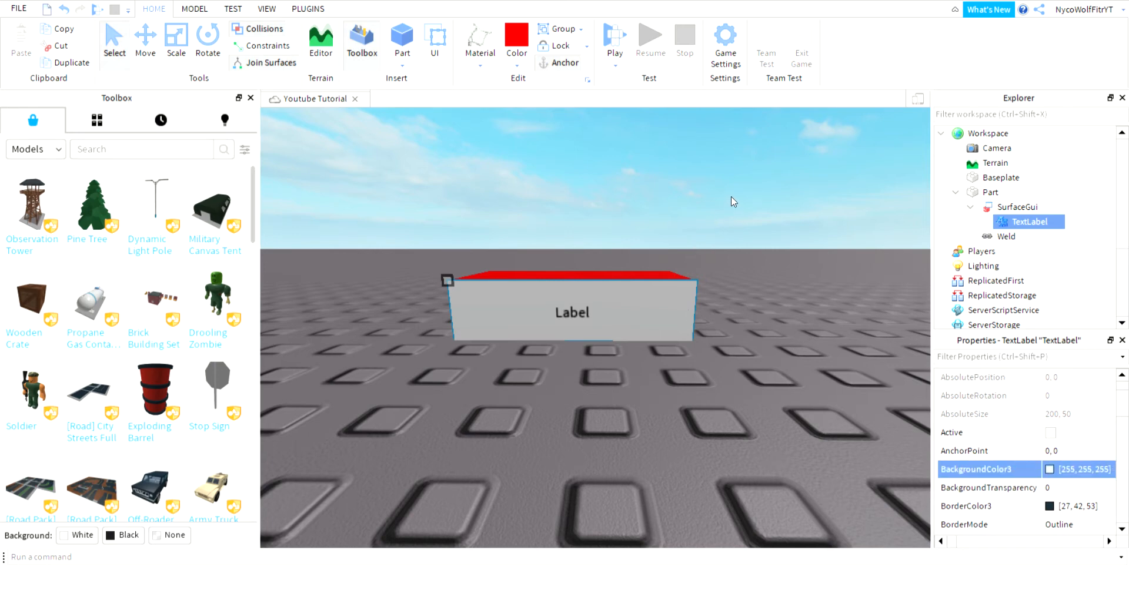
pyautogui.moveTo(741, 203); pyautogui.dragTo(746, 348)
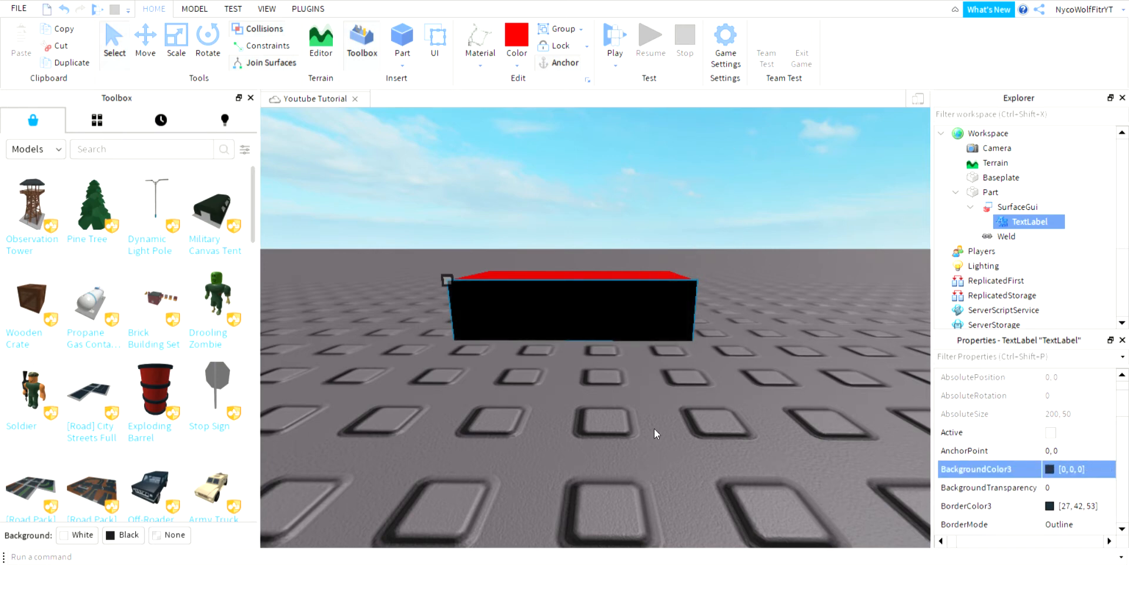
pyautogui.click(1052, 491)
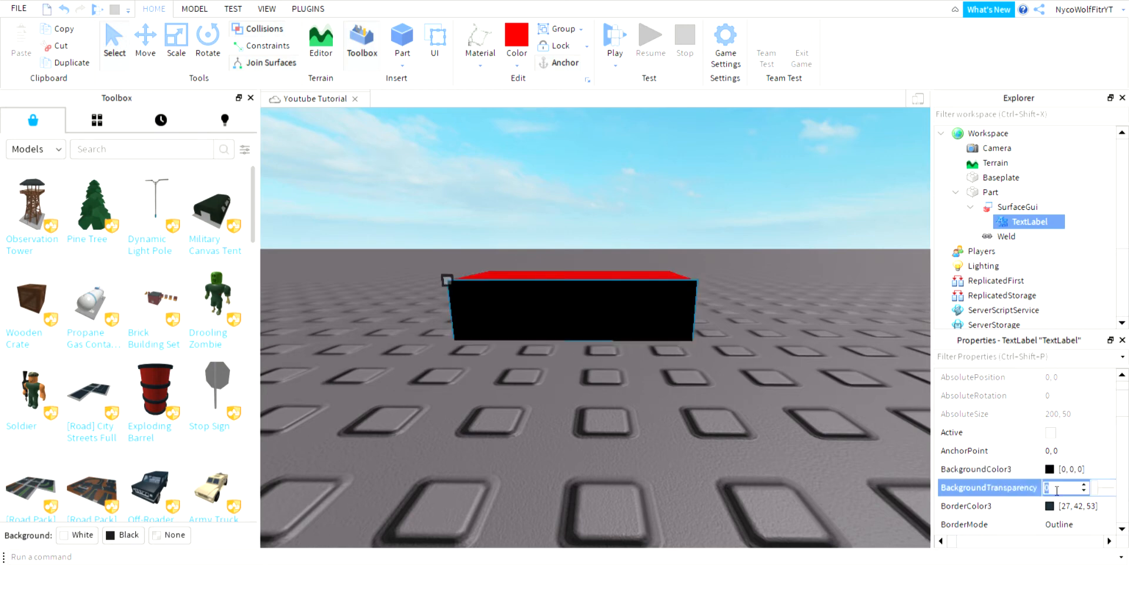
pyautogui.write('1')
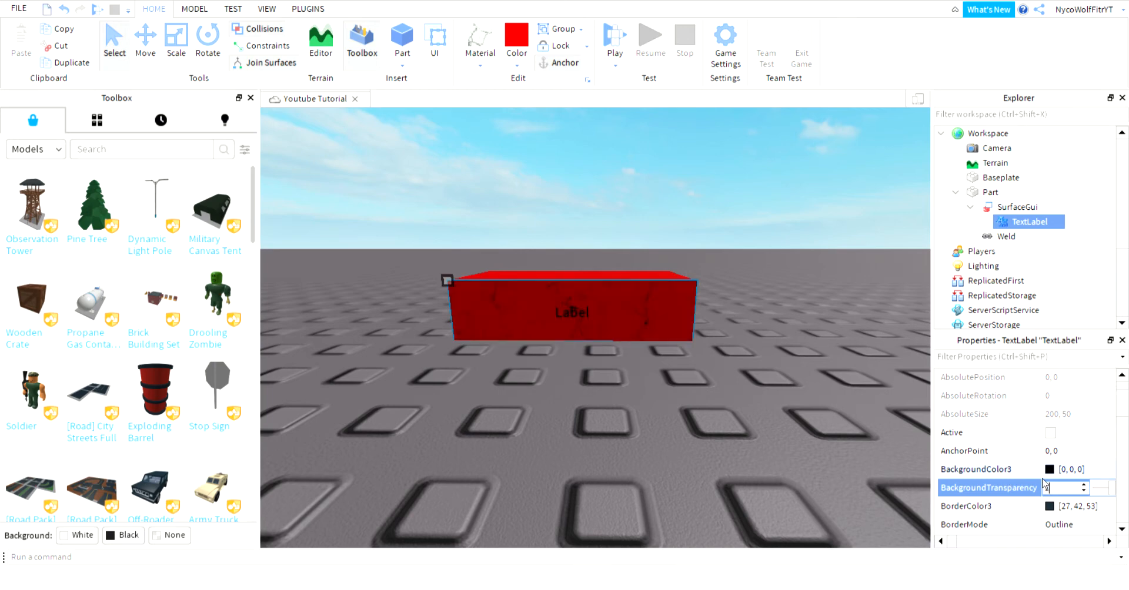
pyautogui.press('BackSpace')
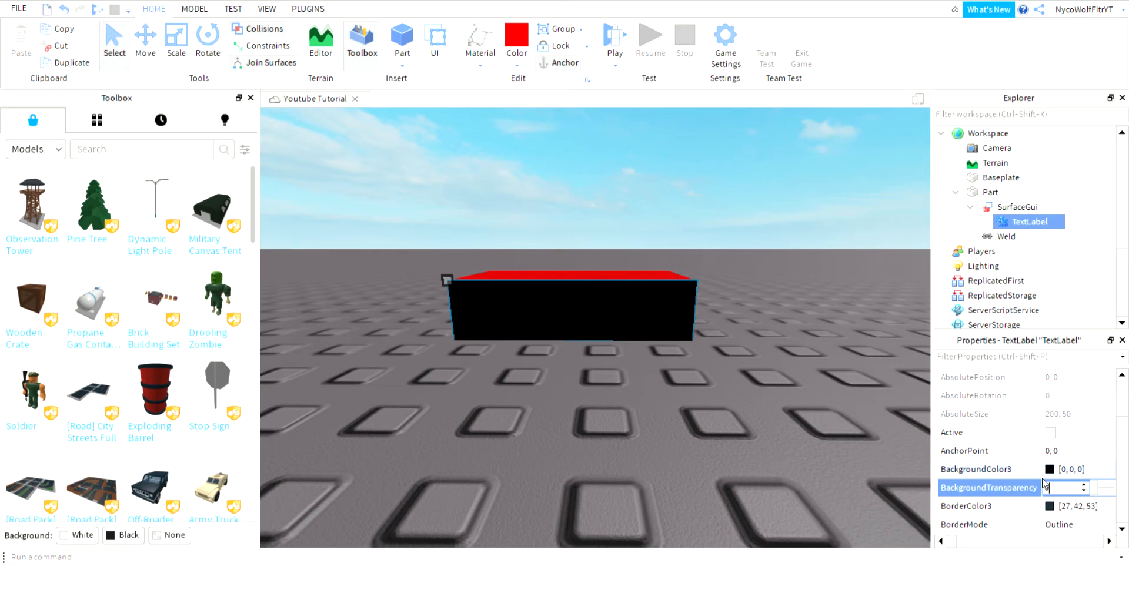
pyautogui.write('0.17')
pyautogui.press('BackSpace')
pyautogui.press('BackSpace')
# Set the TextLabel's TextColor3 to white (255, 255, 255).
pyautogui.click(836, 200)
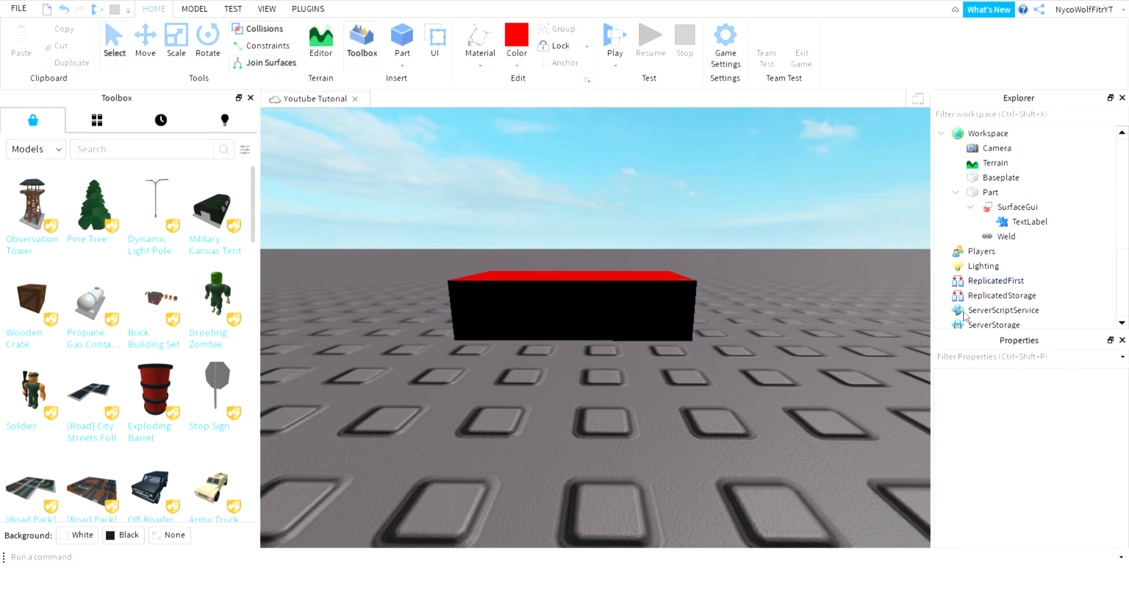
pyautogui.click(1012, 226)
pyautogui.scroll(-5, 1059, 520)
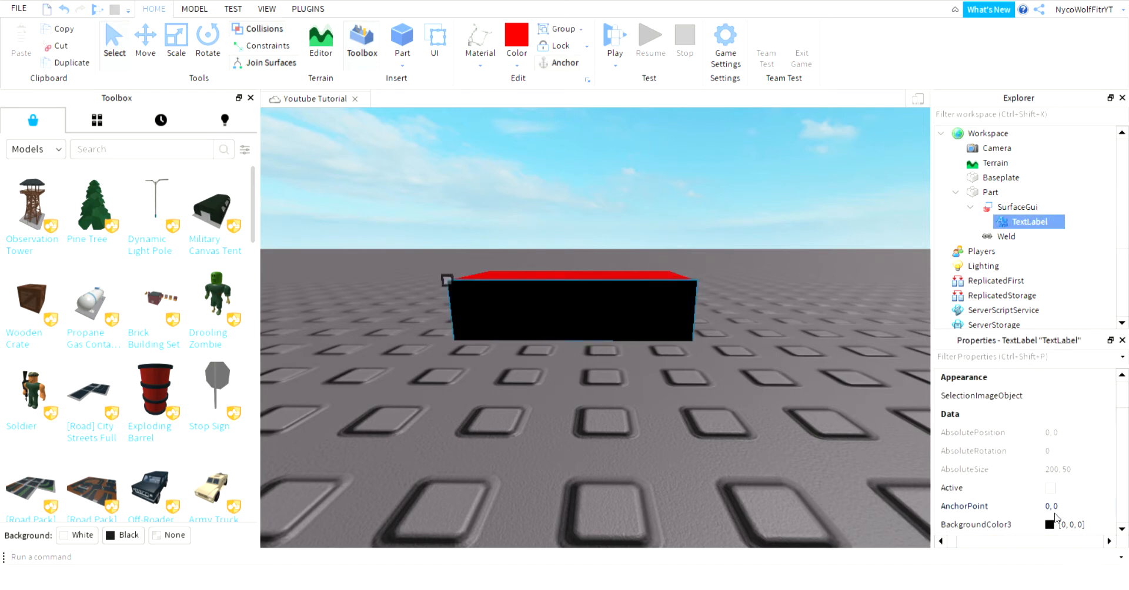
pyautogui.scroll(-6, 1057, 521)
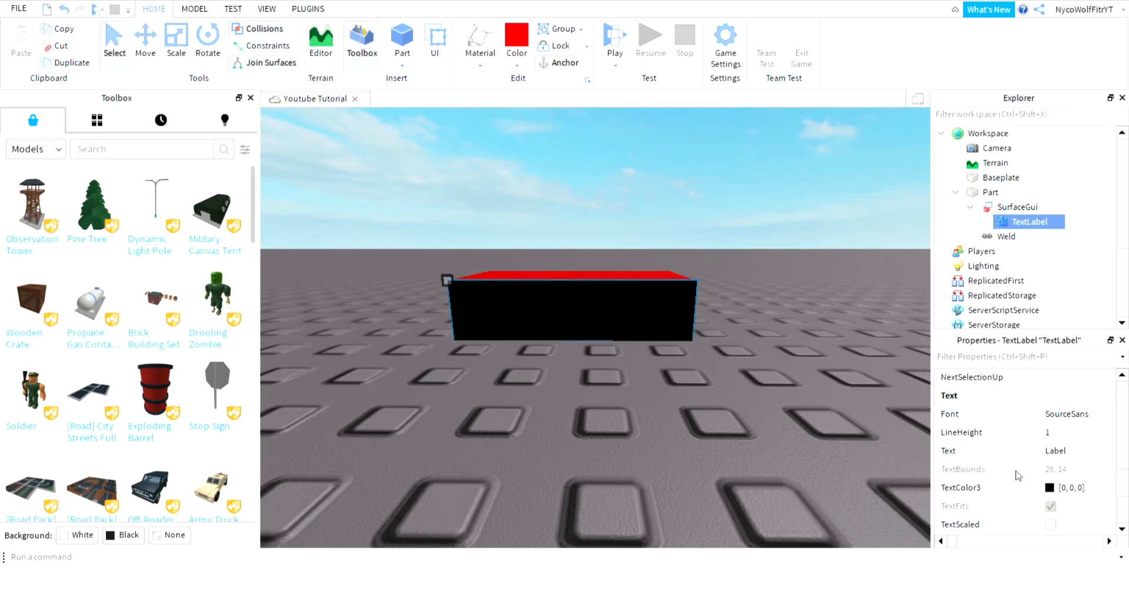
pyautogui.click(1091, 452)
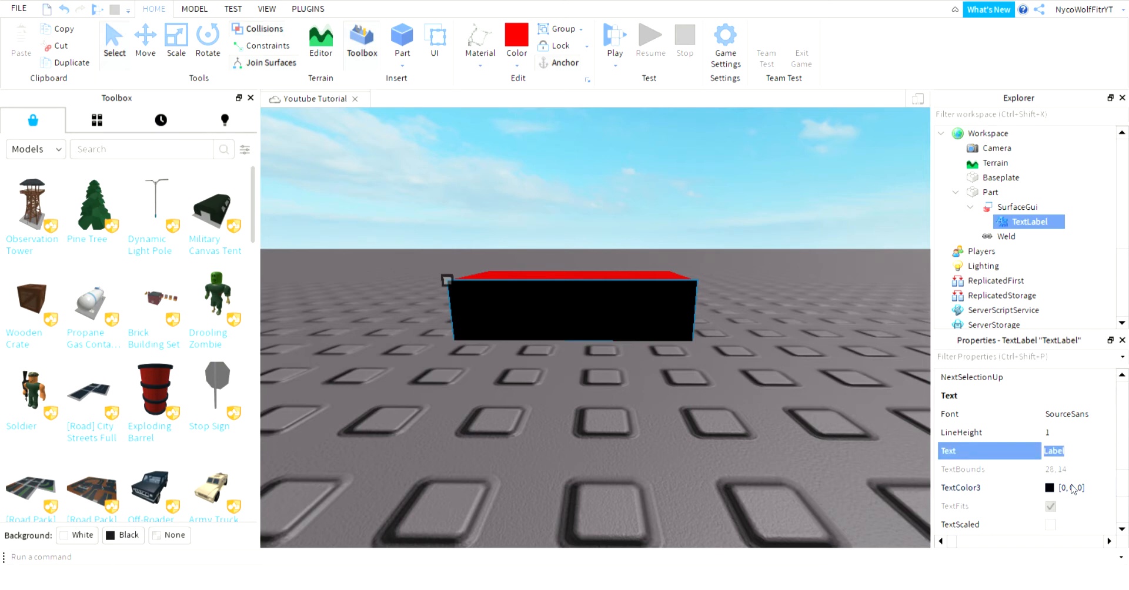
pyautogui.click(1050, 491)
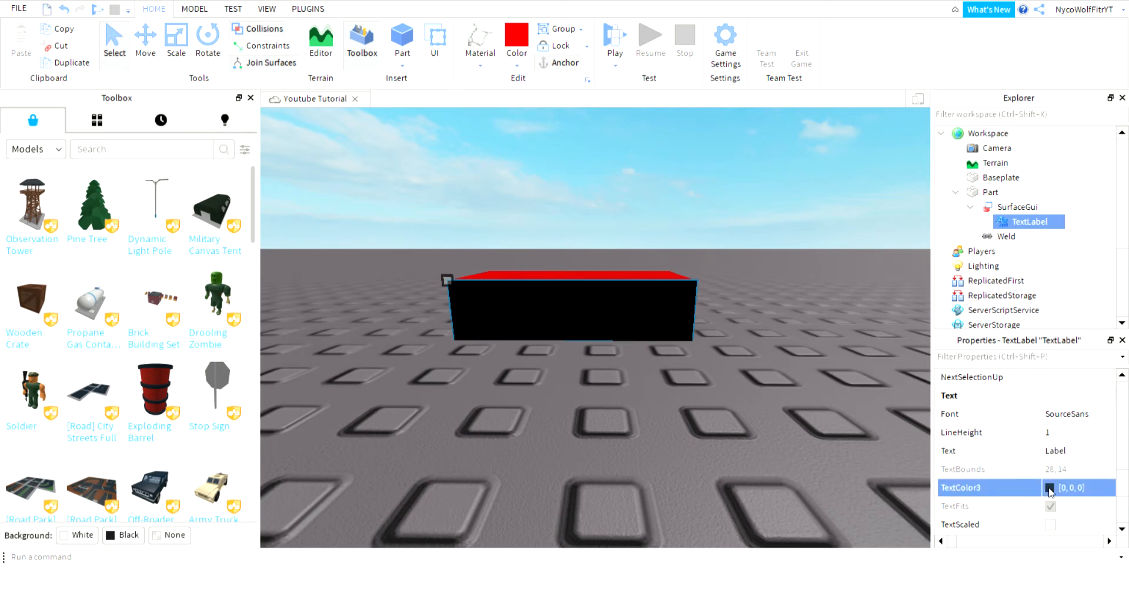
pyautogui.click(735, 270)
# Change the label's Text from 'Label' to 'Test'.
pyautogui.click(1074, 458)
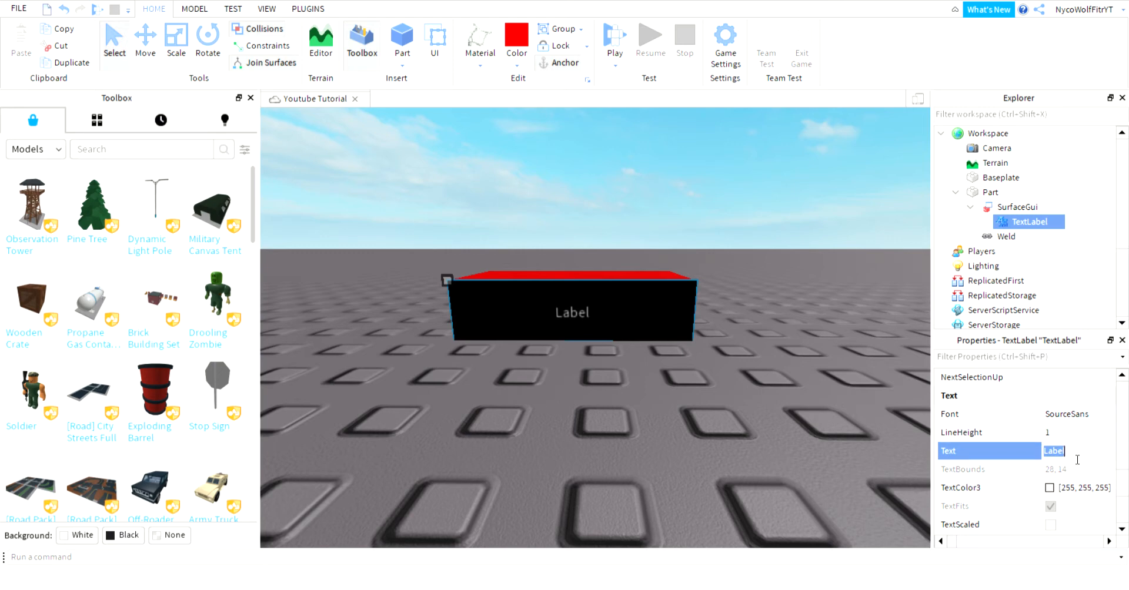
pyautogui.write('Test')
pyautogui.click(766, 164)
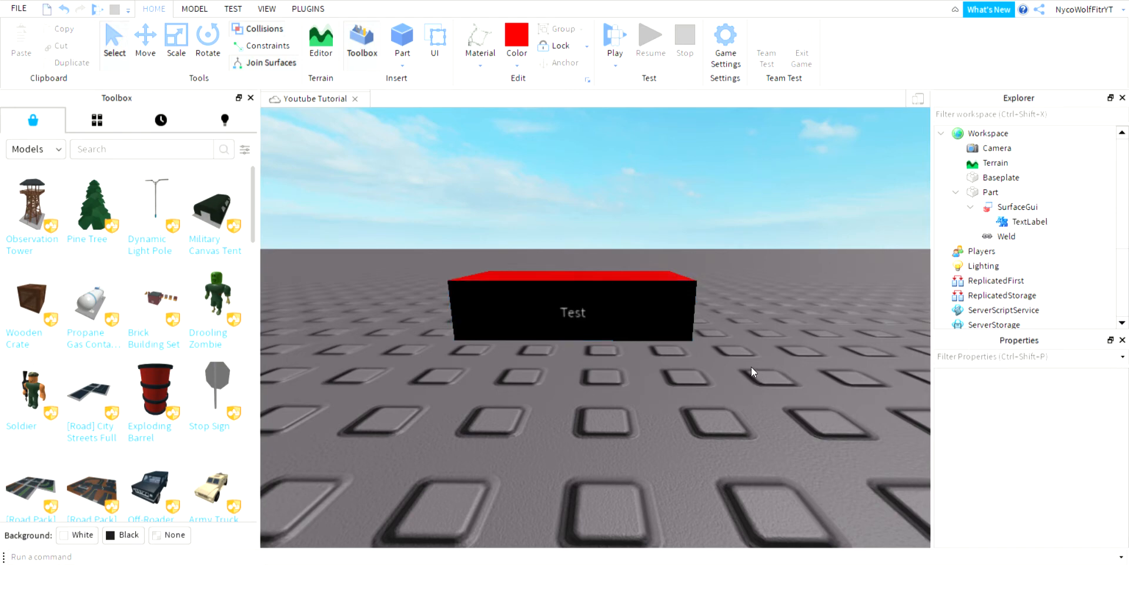
# Enable TextScaled on the TextLabel so 'Test' fills the black face.
pyautogui.click(1002, 226)
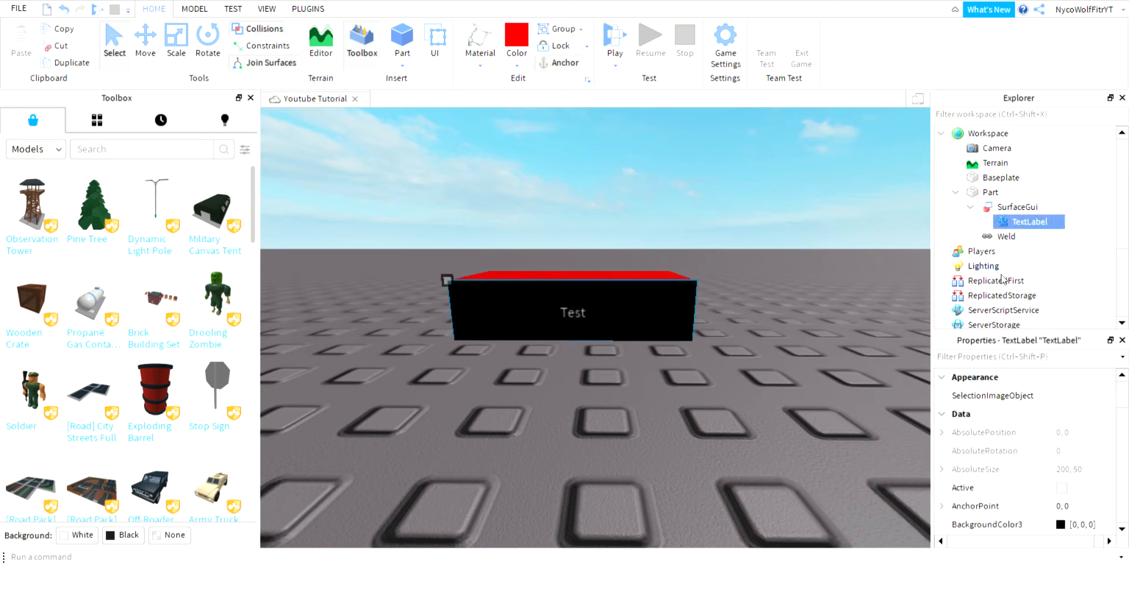
pyautogui.scroll(-10, 976, 418)
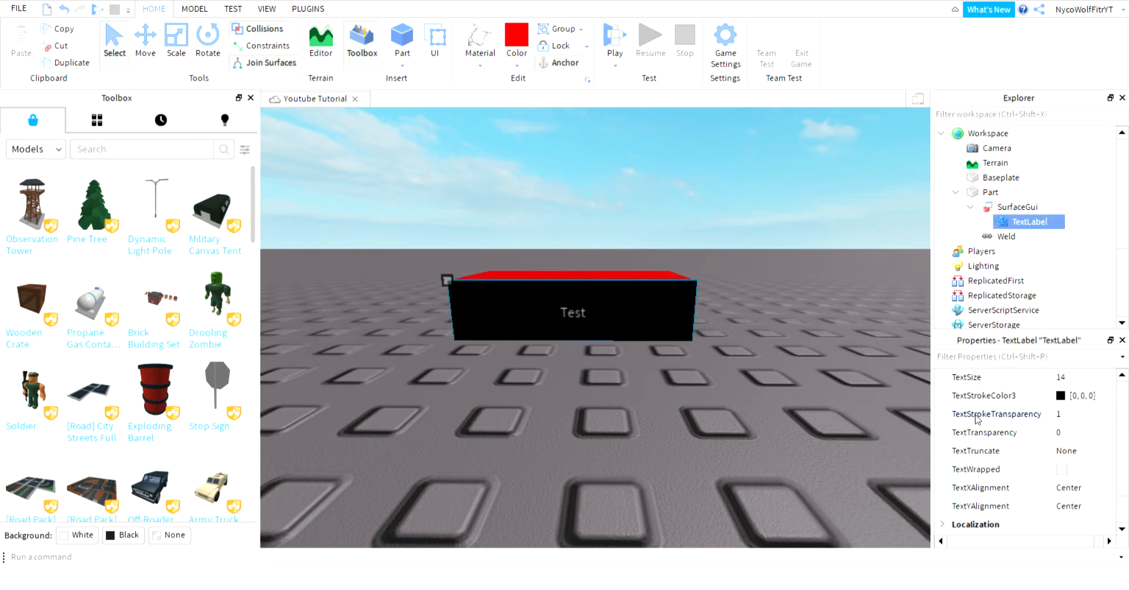
pyautogui.scroll(1, 976, 417)
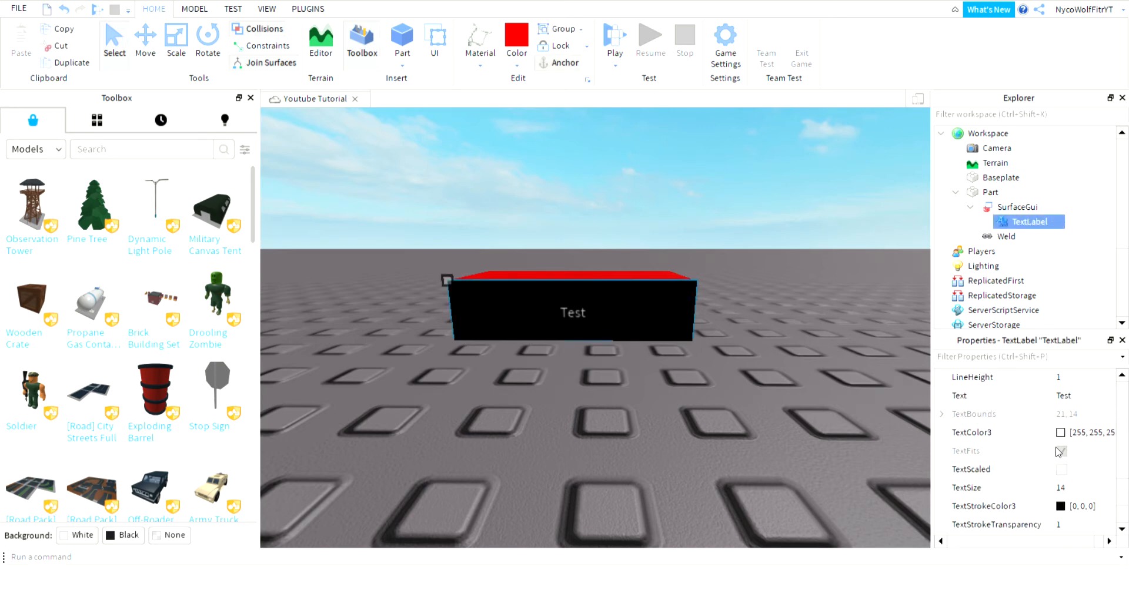
pyautogui.click(1062, 469)
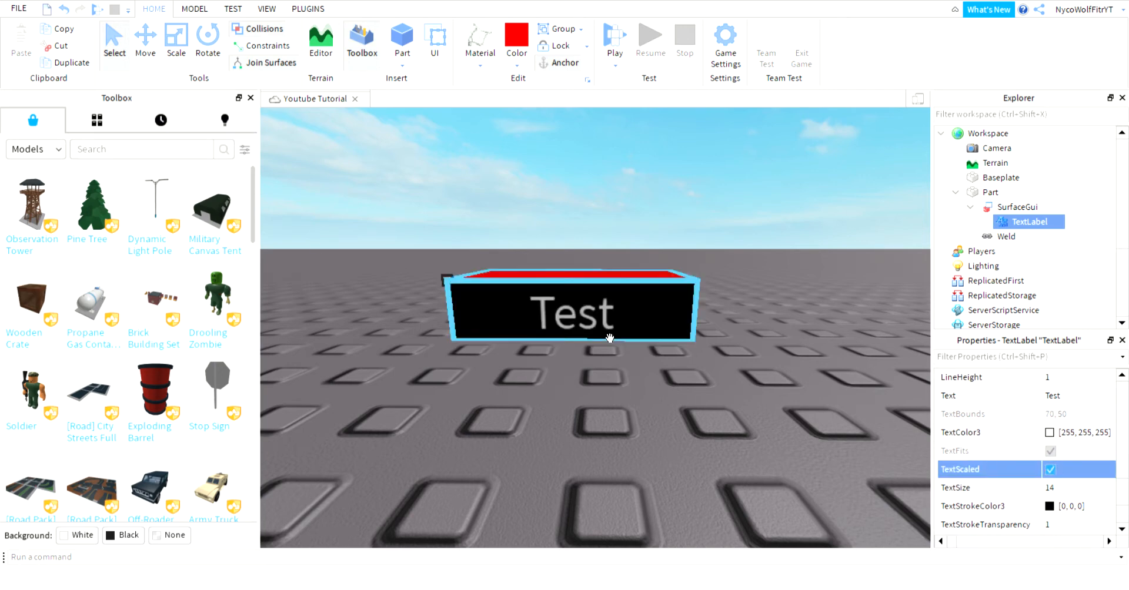
# Turn off TextScaled and set the label's TextSize to 50.
pyautogui.click(1050, 469)
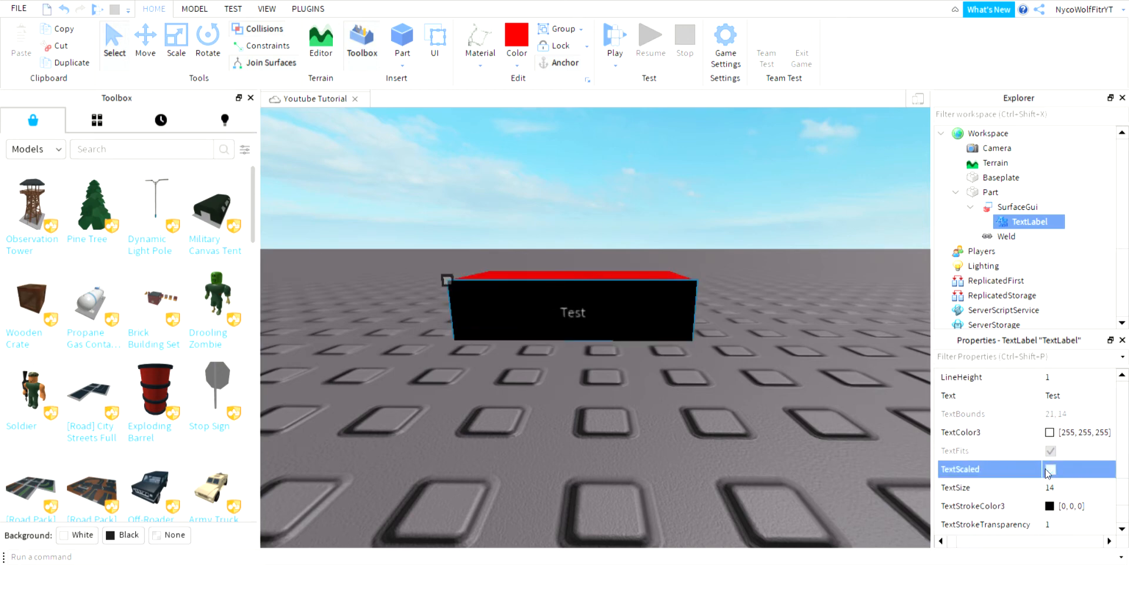
pyautogui.click(1057, 488)
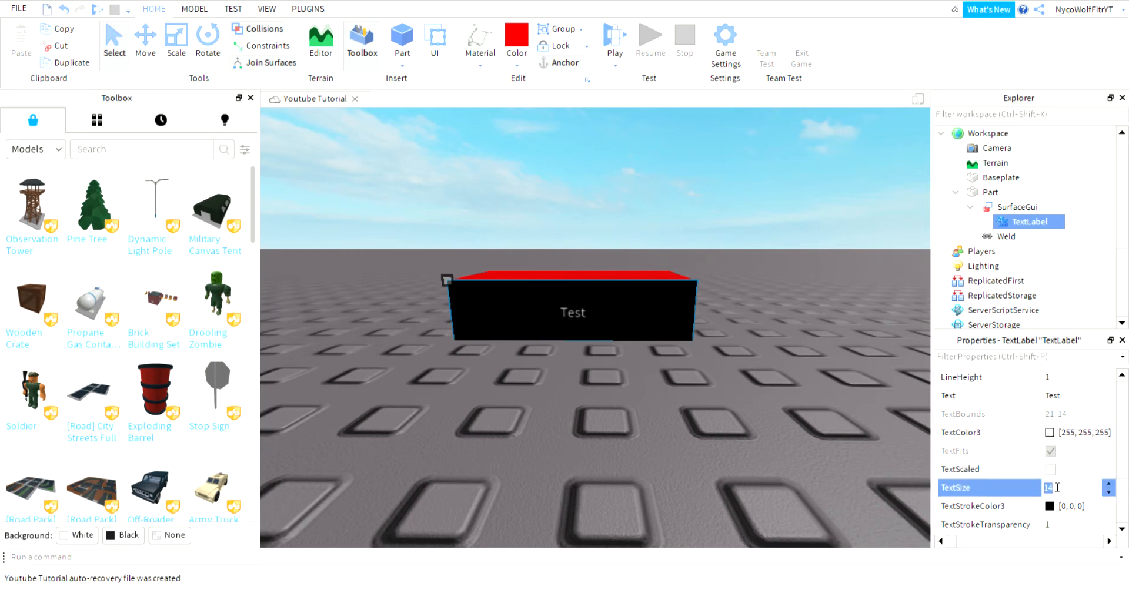
pyautogui.write('50')
pyautogui.press('Return')
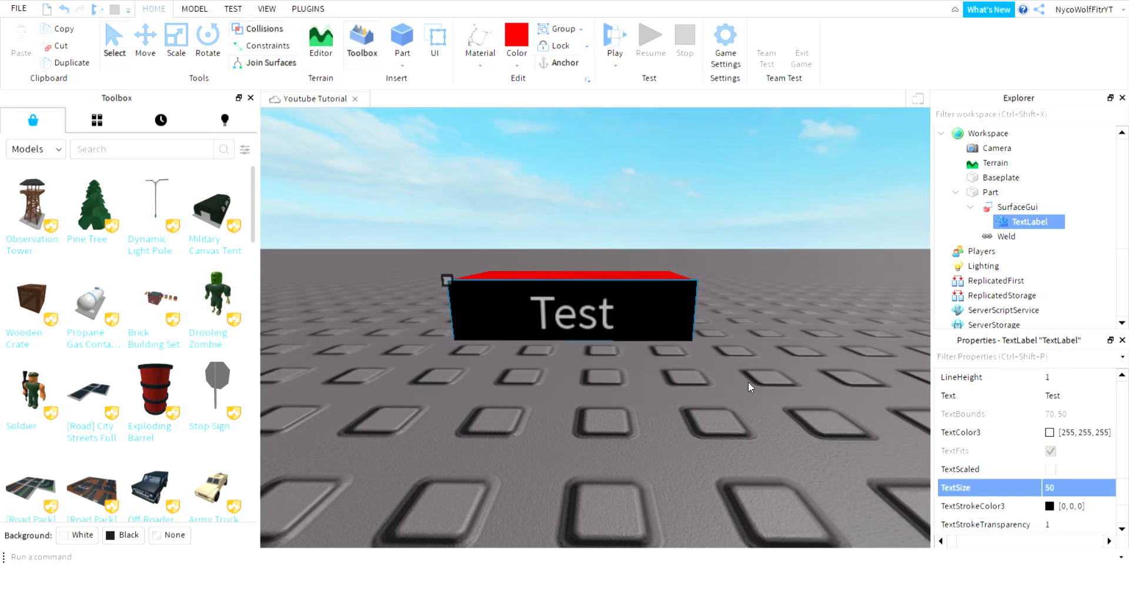
pyautogui.scroll(-2, 1003, 480)
pyautogui.scroll(2, 998, 507)
pyautogui.scroll(4, 998, 507)
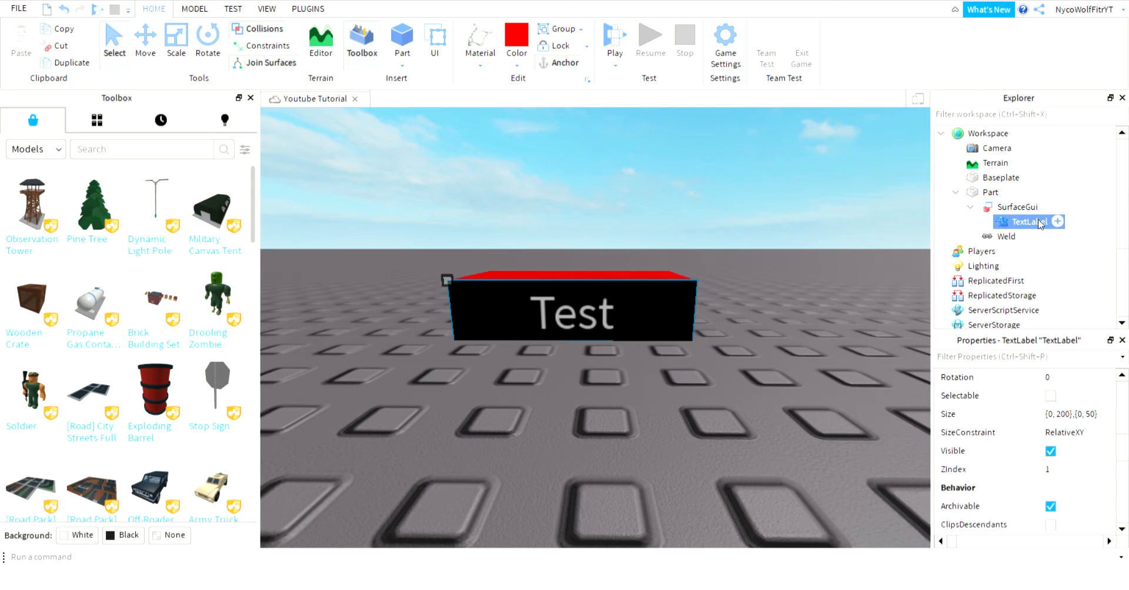
# Delete the TextLabel from the SurfaceGui.
pyautogui.click(1023, 207)
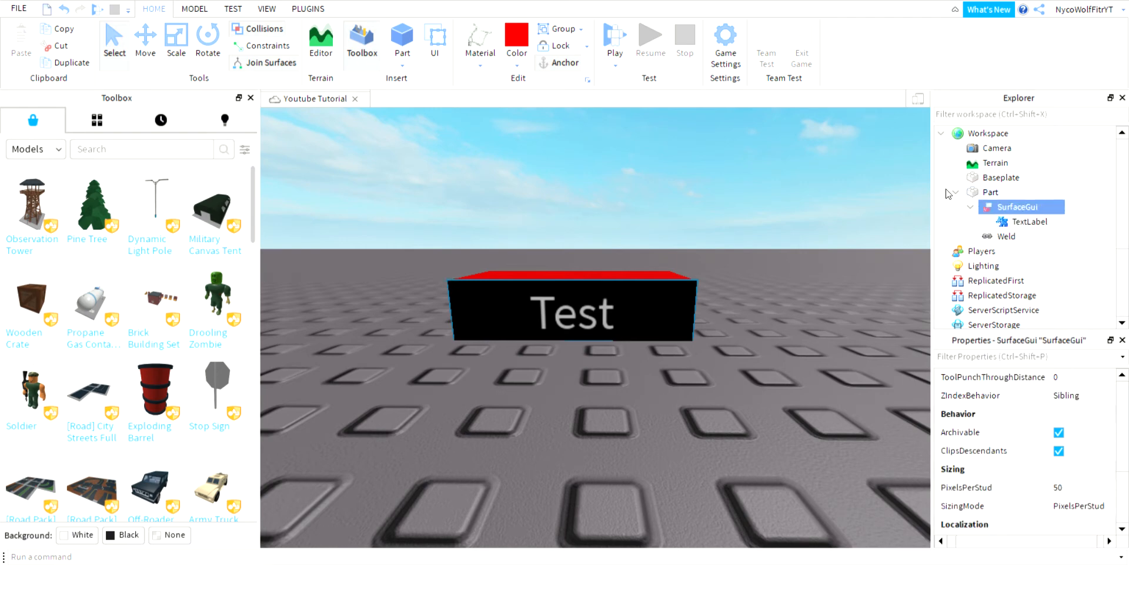
pyautogui.click(1006, 220)
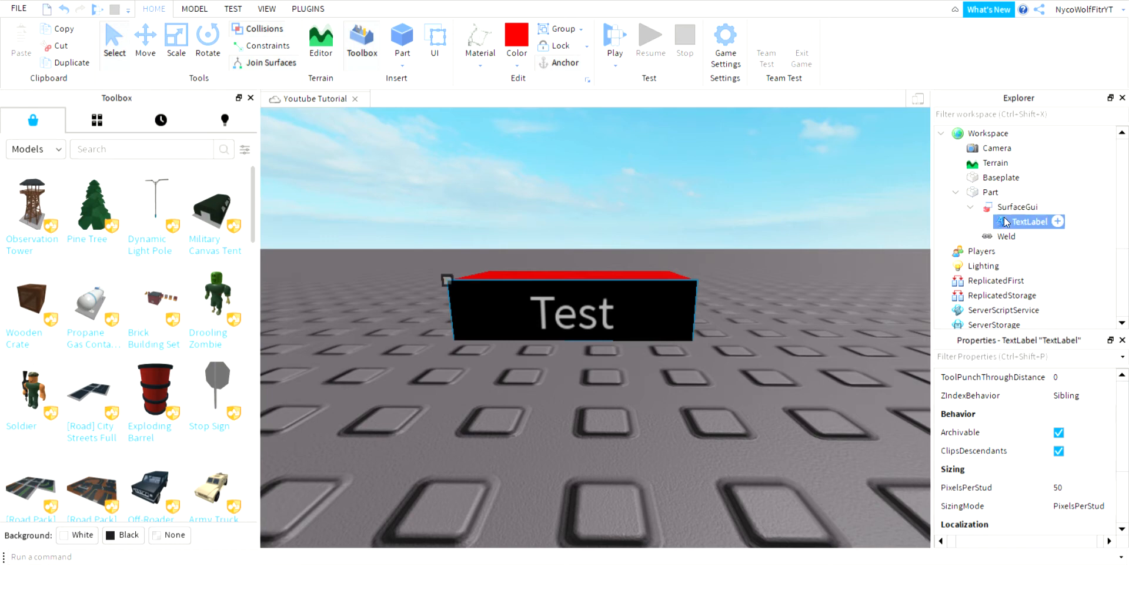
pyautogui.press('Delete')
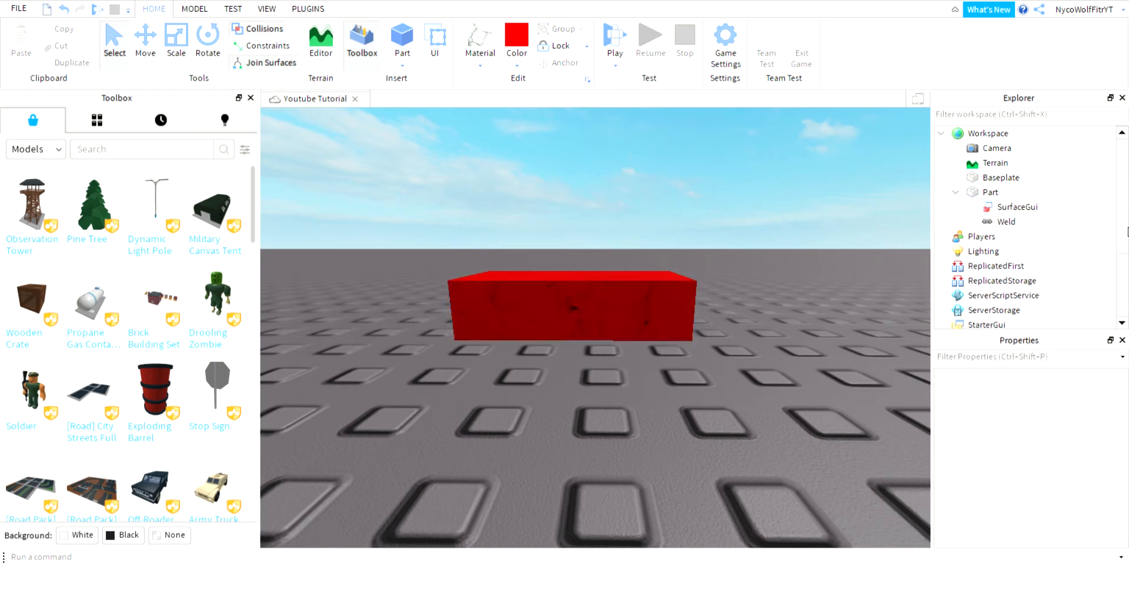
# Delete the SurfaceGui, leaving only the Weld under the Part.
pyautogui.click(1045, 210)
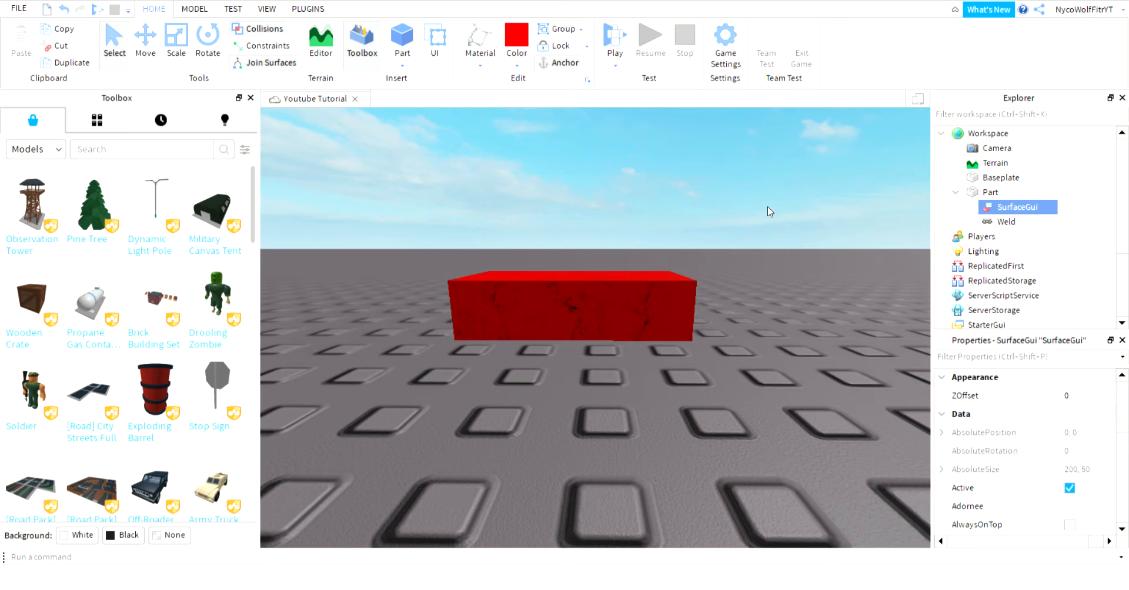
pyautogui.click(785, 184)
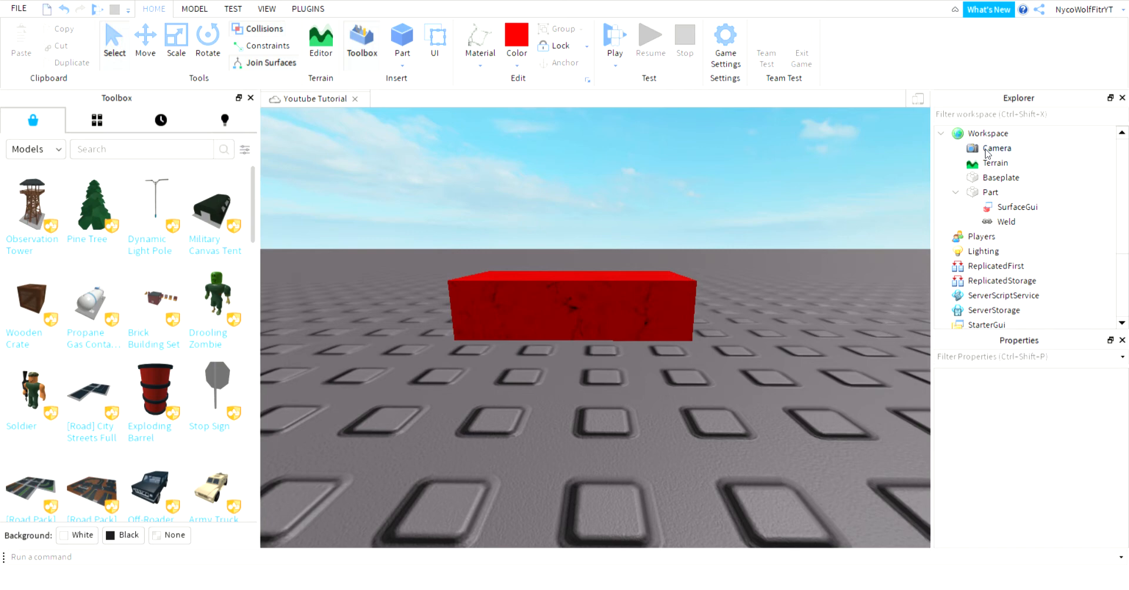
pyautogui.click(1017, 207)
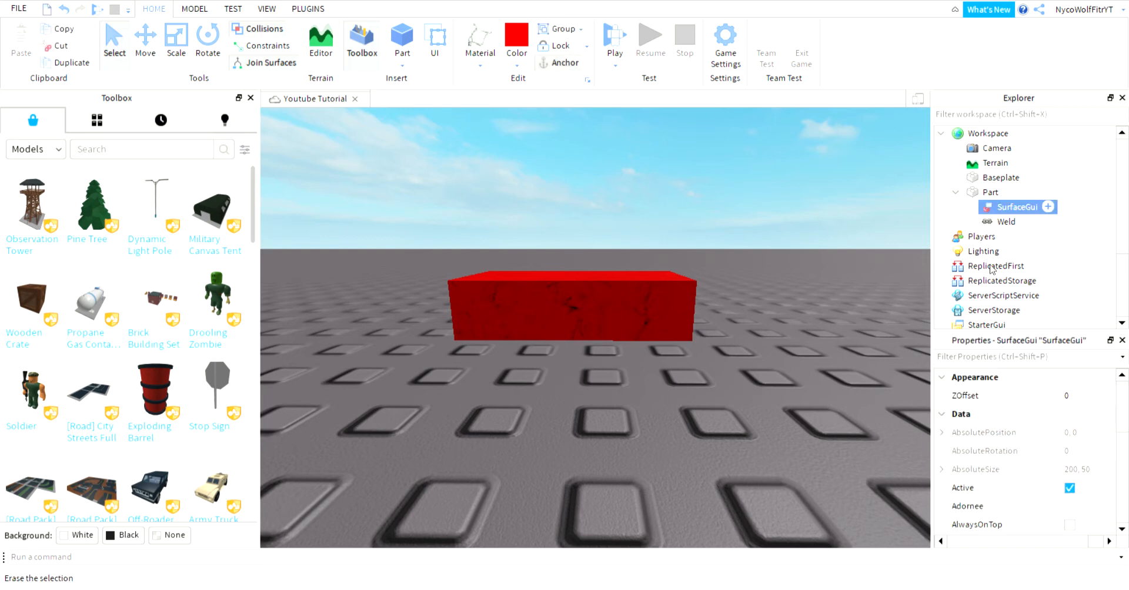
pyautogui.press('Delete')
pyautogui.click(998, 207)
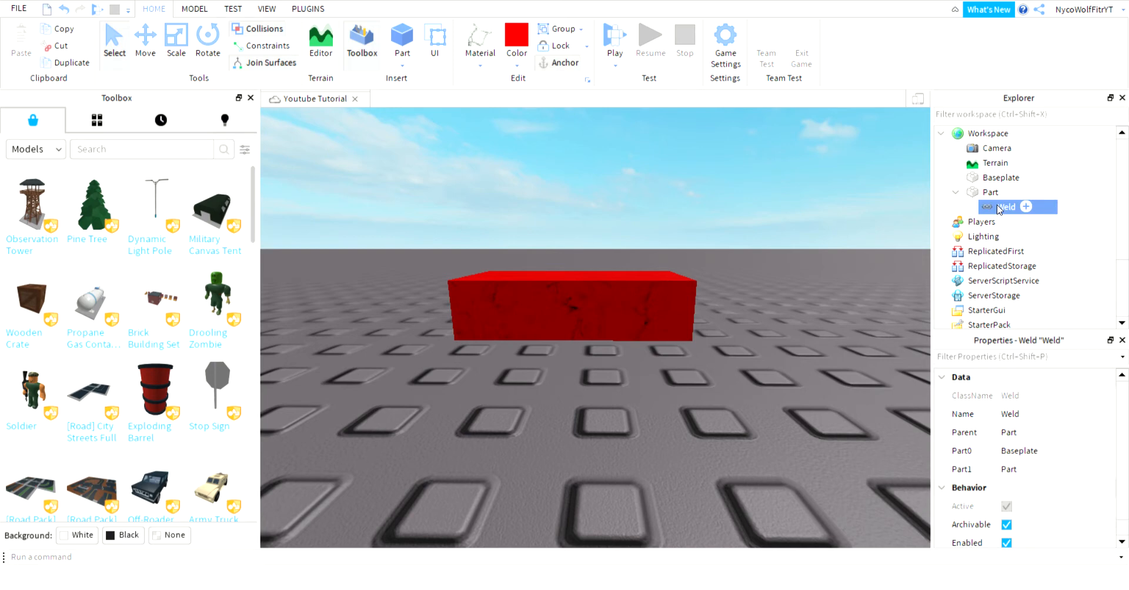
pyautogui.click(952, 178)
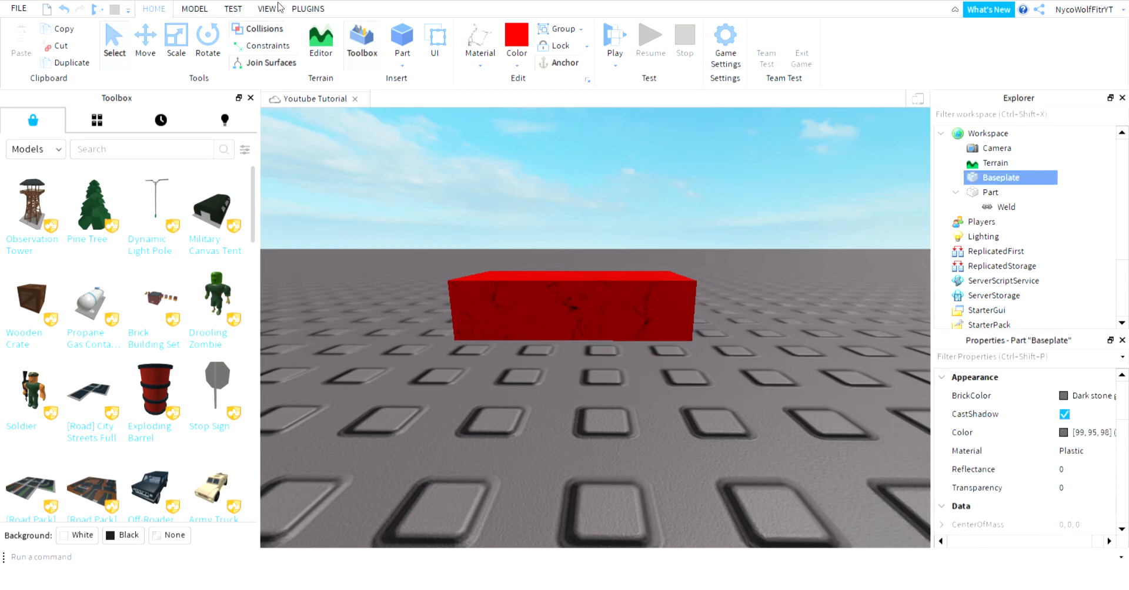
# Drag the red block toward the front right of the baseplate and fine-tune it with Move arrows.
pyautogui.moveTo(373, 176); pyautogui.dragTo(415, 265, button='right')
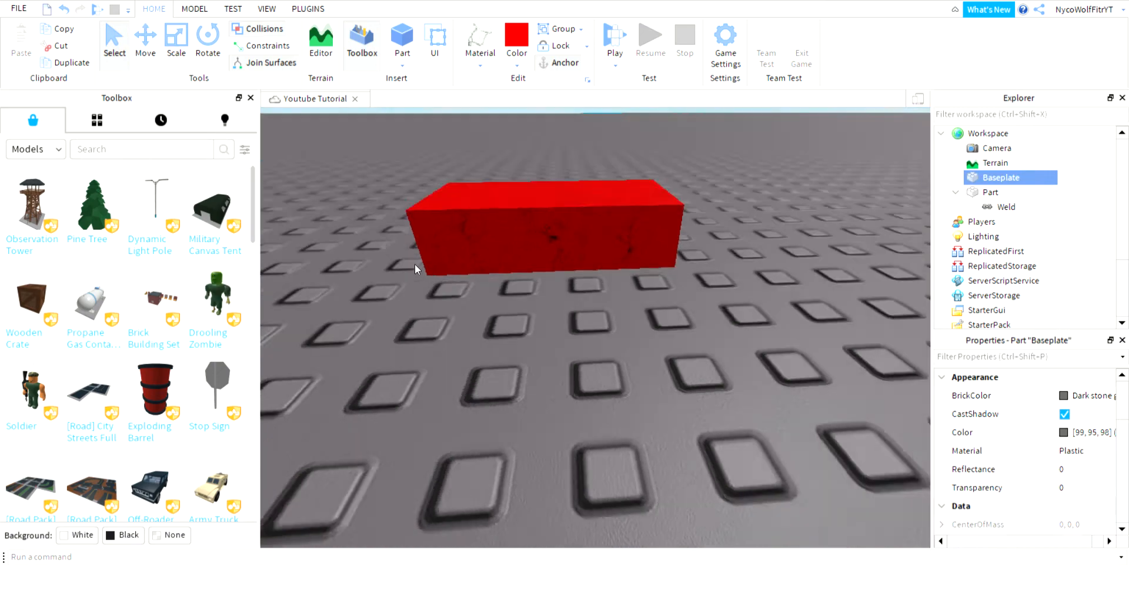
pyautogui.scroll(-5, 416, 269)
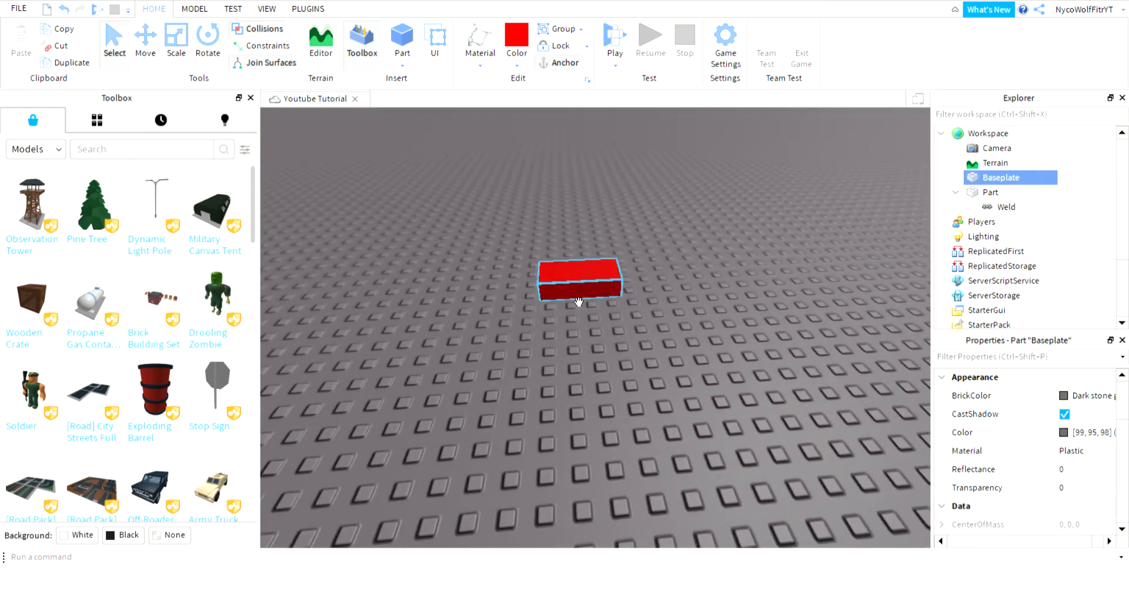
pyautogui.moveTo(578, 301); pyautogui.dragTo(747, 458)
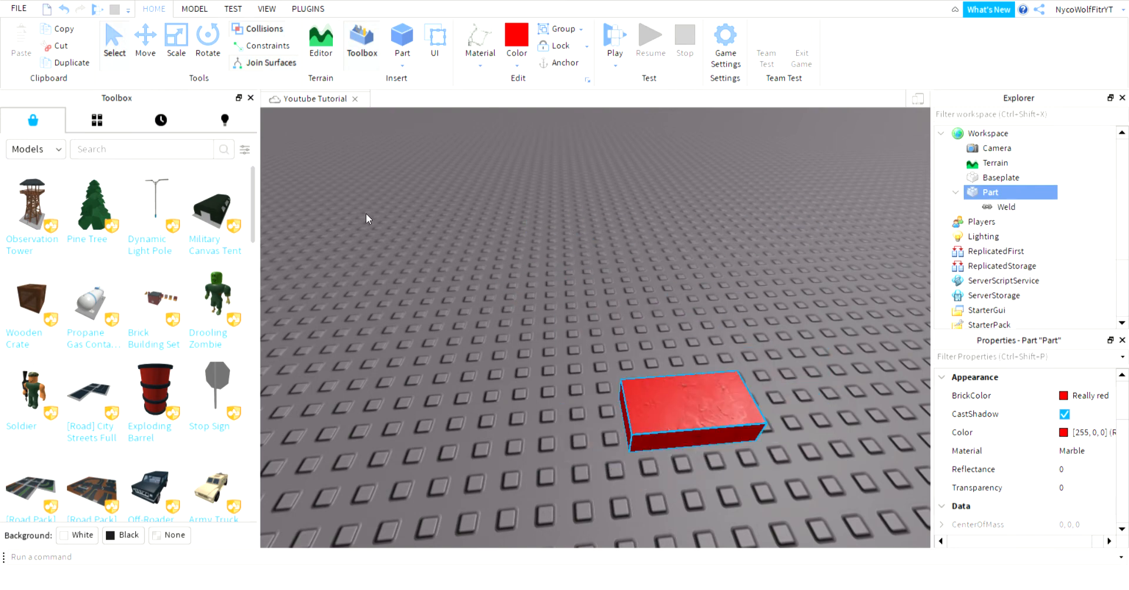
pyautogui.click(141, 43)
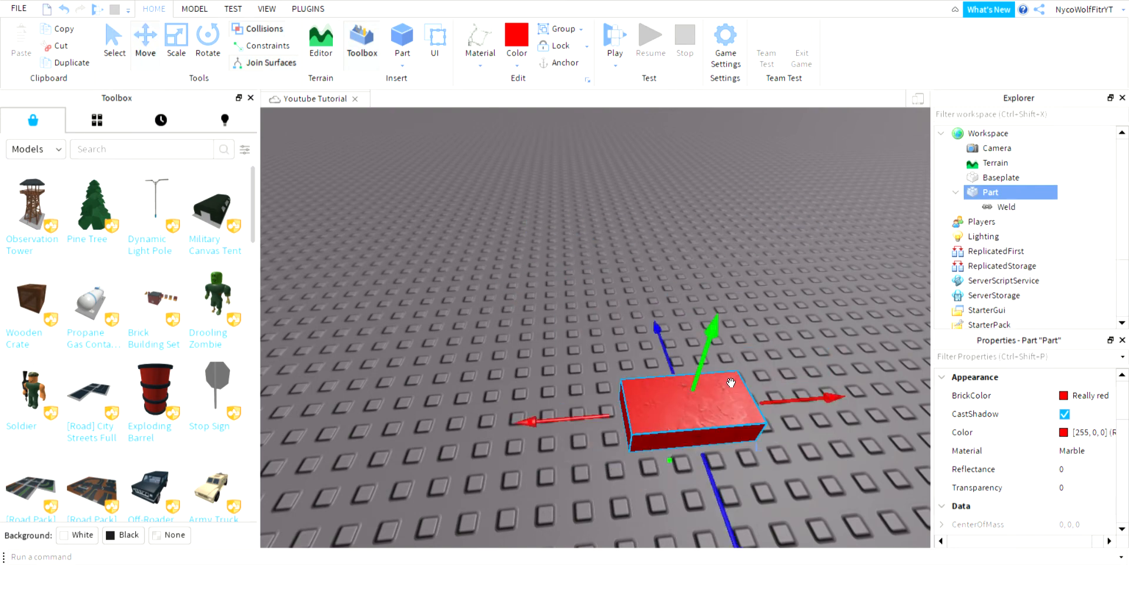
pyautogui.moveTo(731, 383)
pyautogui.mouseDown()
pyautogui.moveTo(752, 253)
pyautogui.moveTo(717, 395)
pyautogui.mouseUp()
# Lengthen the red marble block with the Scale tool, undoing and redoing the first stretch.
pyautogui.hotkey('ctrl', '3')
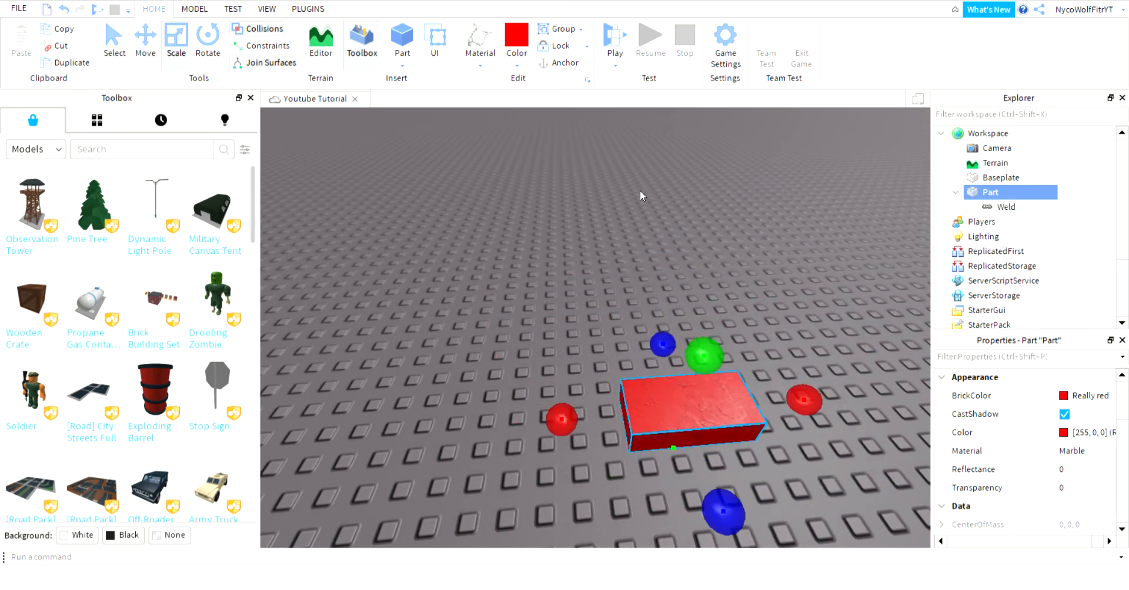
pyautogui.scroll(-5, 816, 311)
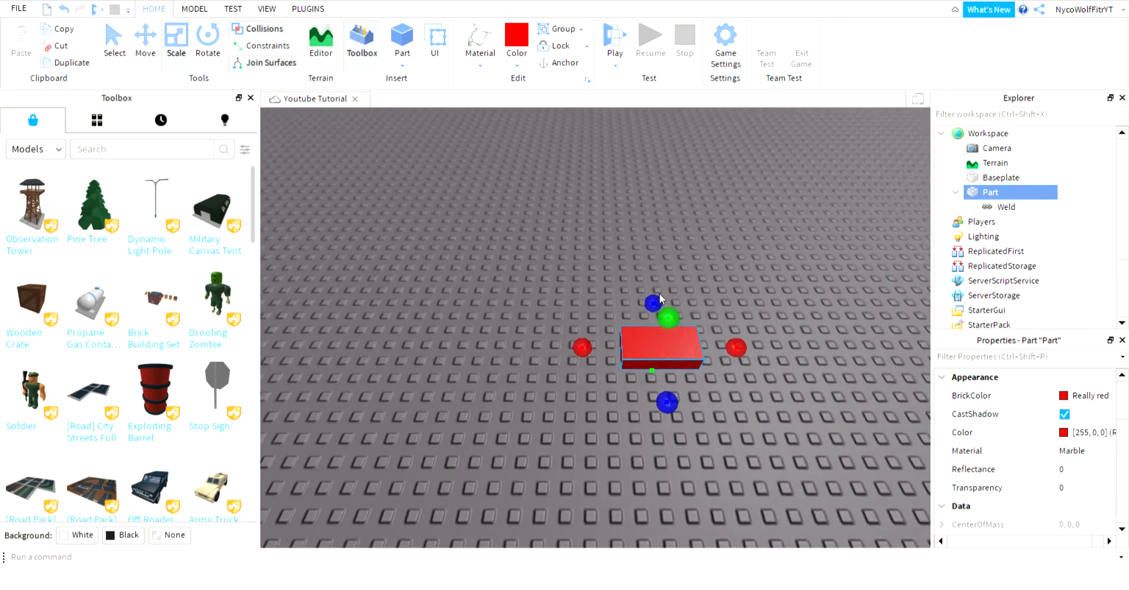
pyautogui.moveTo(658, 294); pyautogui.dragTo(647, 211)
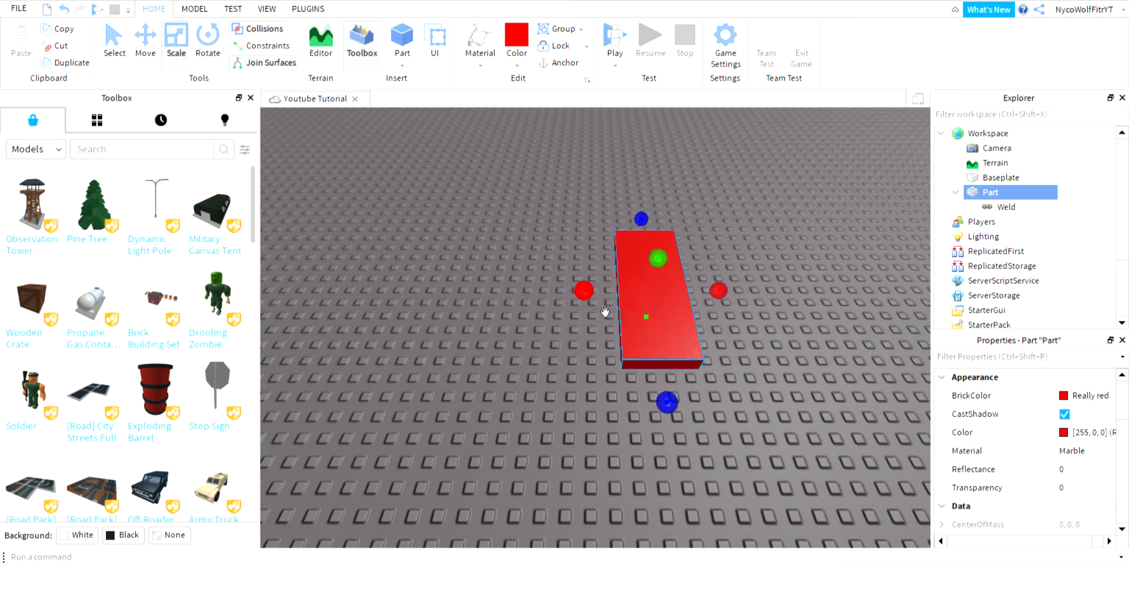
pyautogui.hotkey('ctrl', 'z')
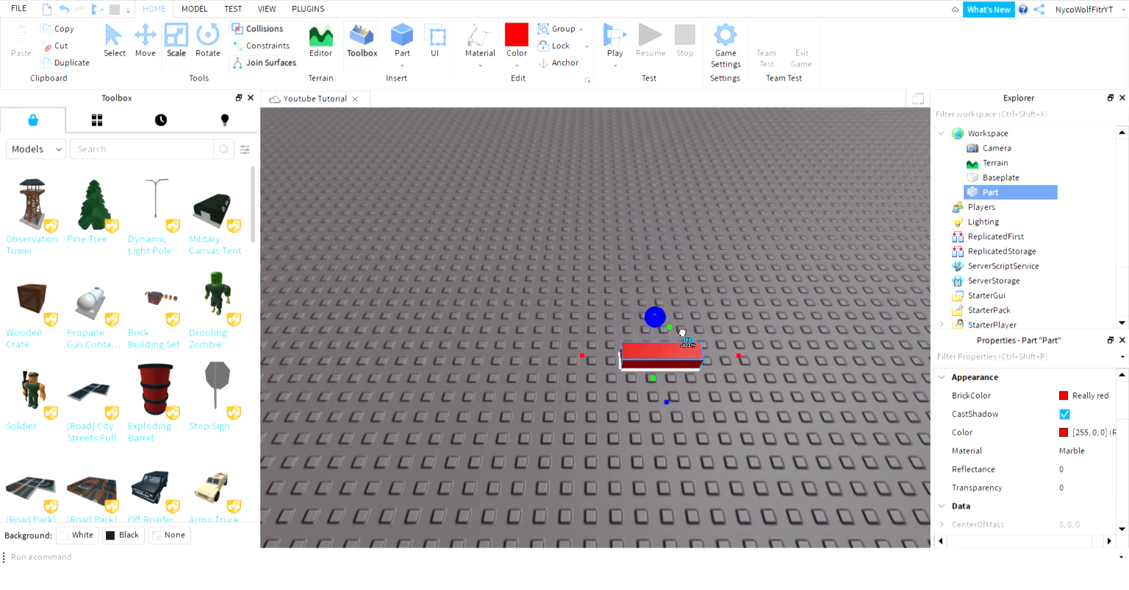
pyautogui.moveTo(682, 330); pyautogui.dragTo(682, 324)
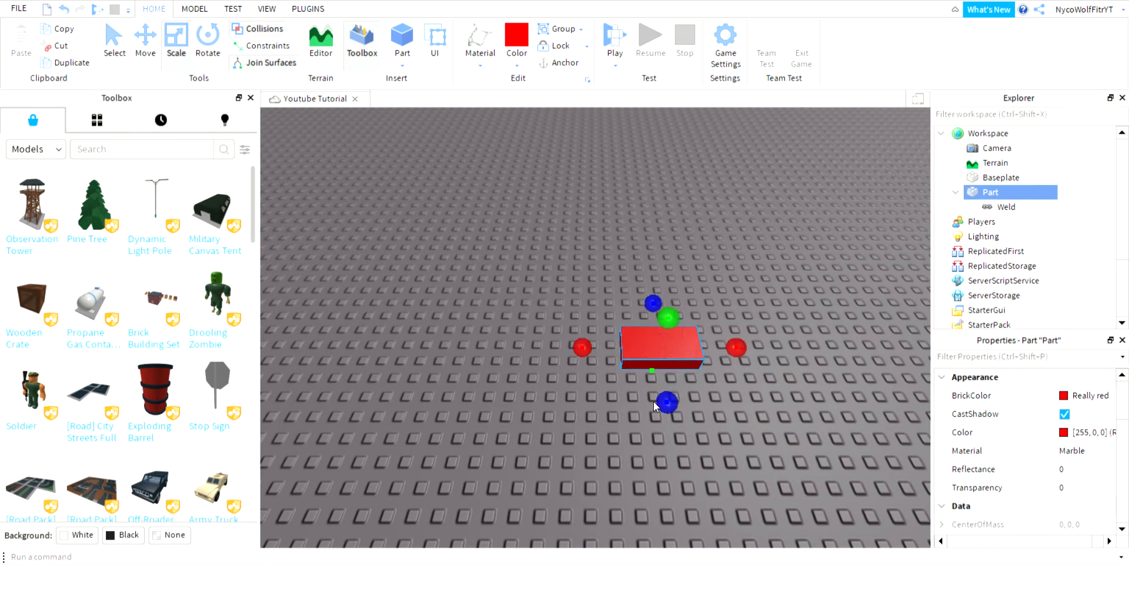
pyautogui.moveTo(667, 403); pyautogui.dragTo(677, 404)
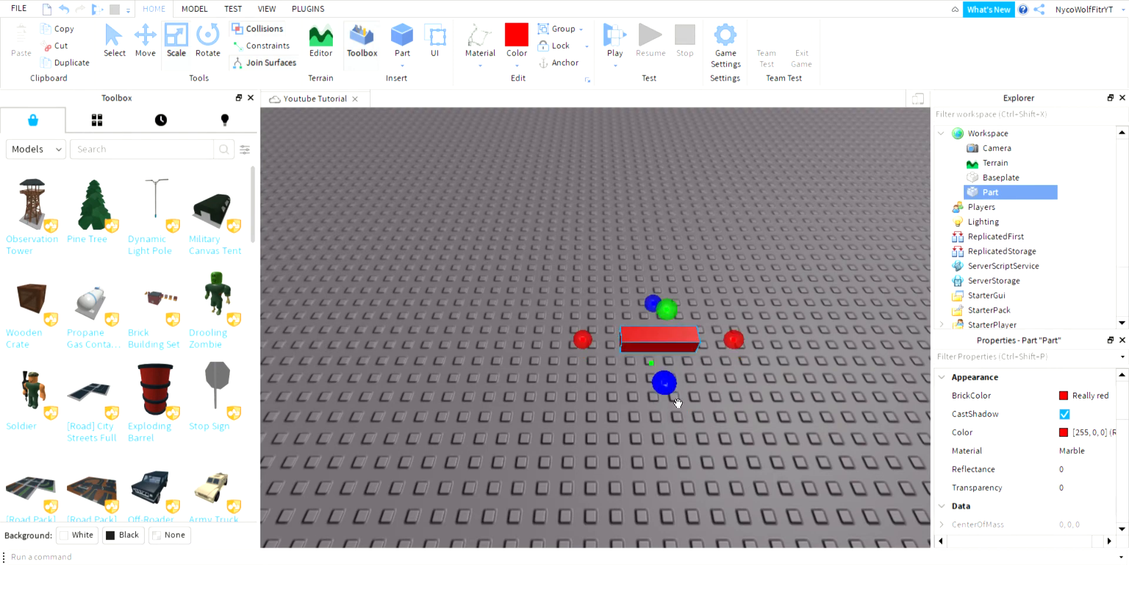
pyautogui.moveTo(692, 352); pyautogui.dragTo(692, 351, button='right')
pyautogui.moveTo(684, 368); pyautogui.dragTo(685, 386)
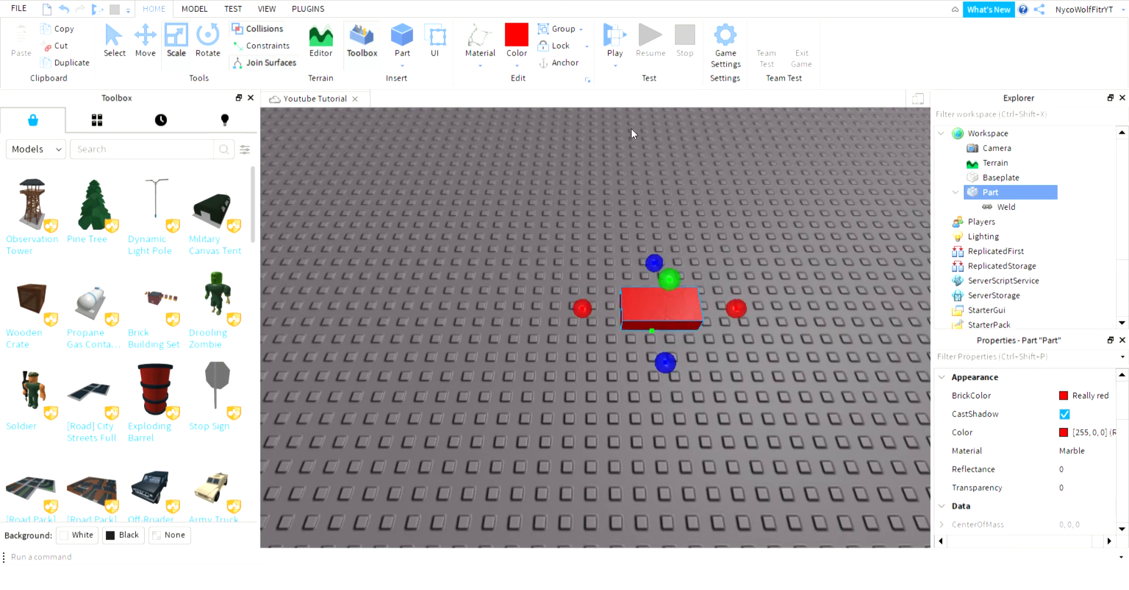
# Switch through the Rotate and Move tools and select the red part from a low angle.
pyautogui.click(208, 39)
pyautogui.click(145, 39)
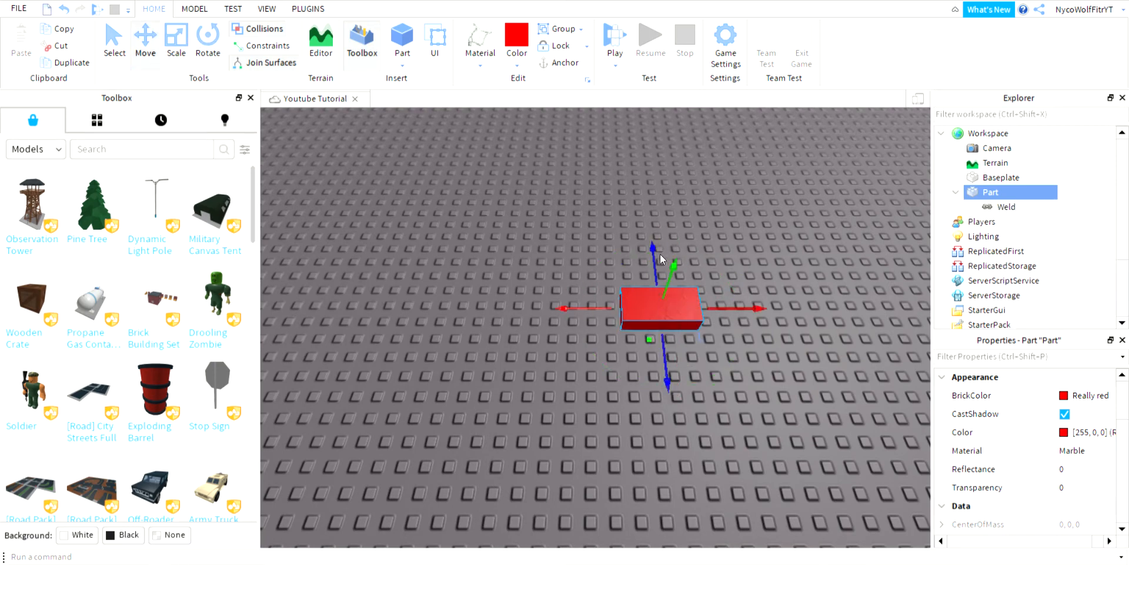
pyautogui.click(693, 296)
pyautogui.moveTo(693, 295); pyautogui.dragTo(692, 289, button='right')
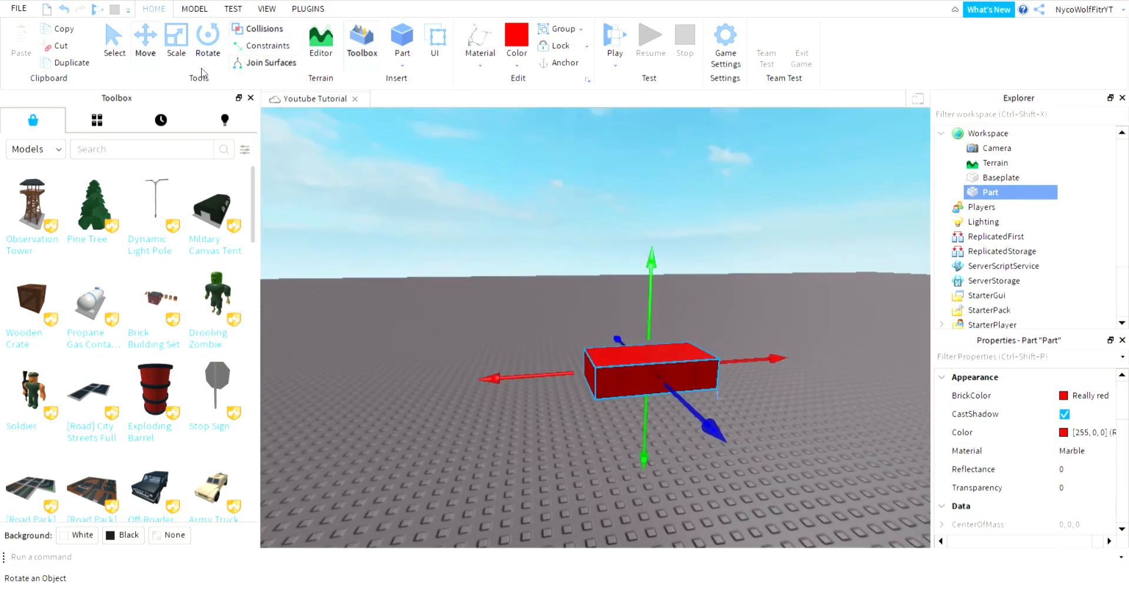
# Rotate the red part around its vertical axis, tilting it onto its side and back flat.
pyautogui.hotkey('ctrl', '4')
pyautogui.moveTo(760, 362); pyautogui.dragTo(764, 449)
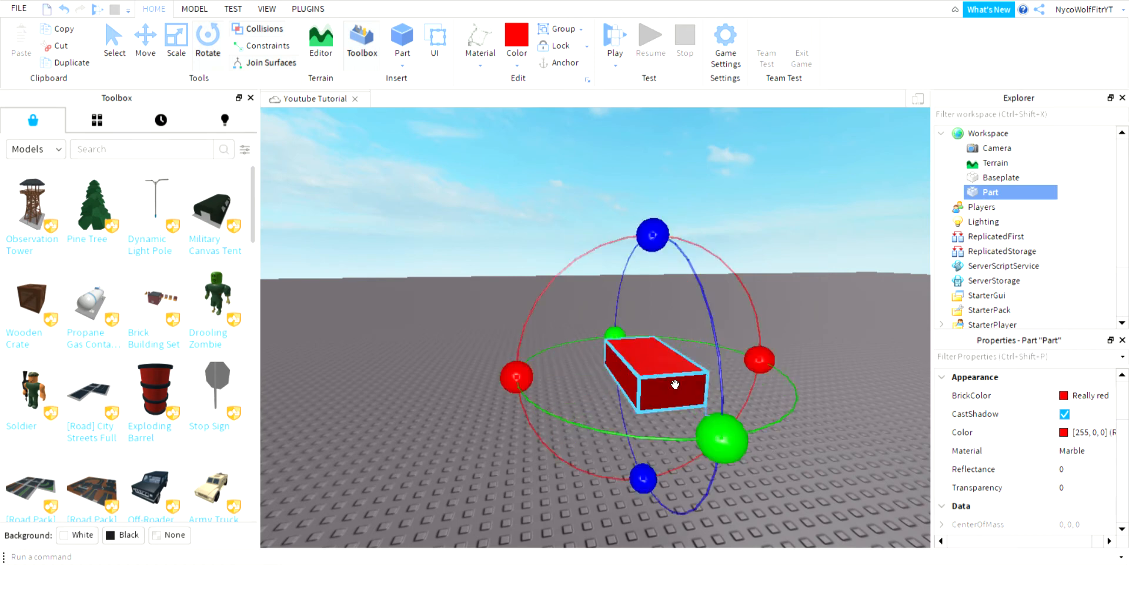
pyautogui.moveTo(654, 237); pyautogui.dragTo(638, 328)
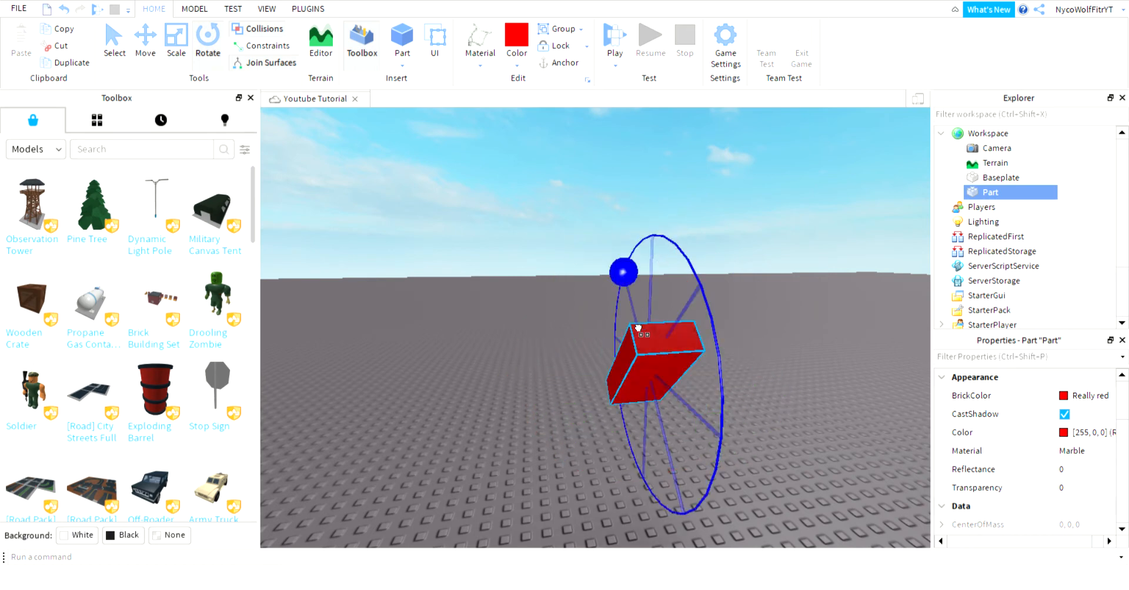
pyautogui.moveTo(638, 328); pyautogui.dragTo(649, 204)
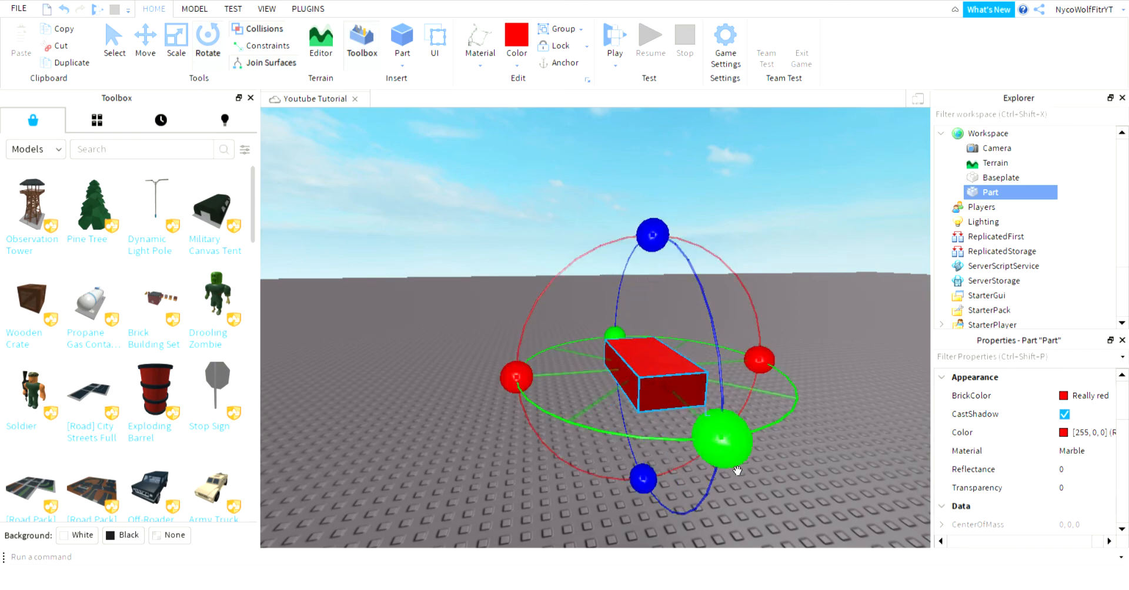
# Reposition the red part diagonally on the baseplate from a top-down view, then return to Select.
pyautogui.moveTo(670, 398); pyautogui.dragTo(667, 432)
pyautogui.moveTo(664, 435); pyautogui.dragTo(667, 433, button='right')
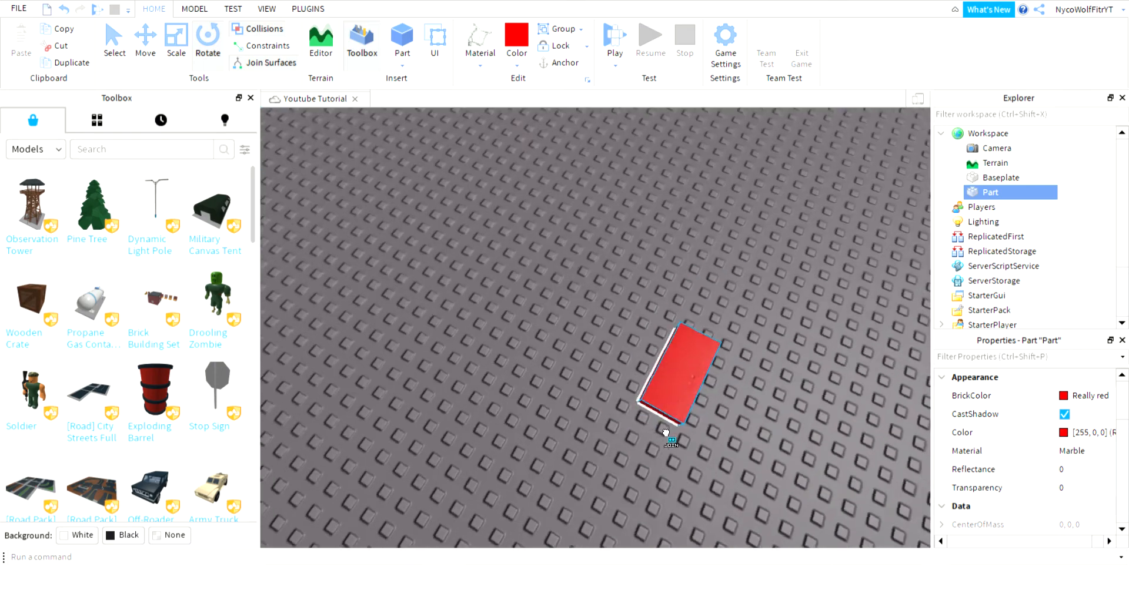
pyautogui.moveTo(667, 432); pyautogui.dragTo(650, 443)
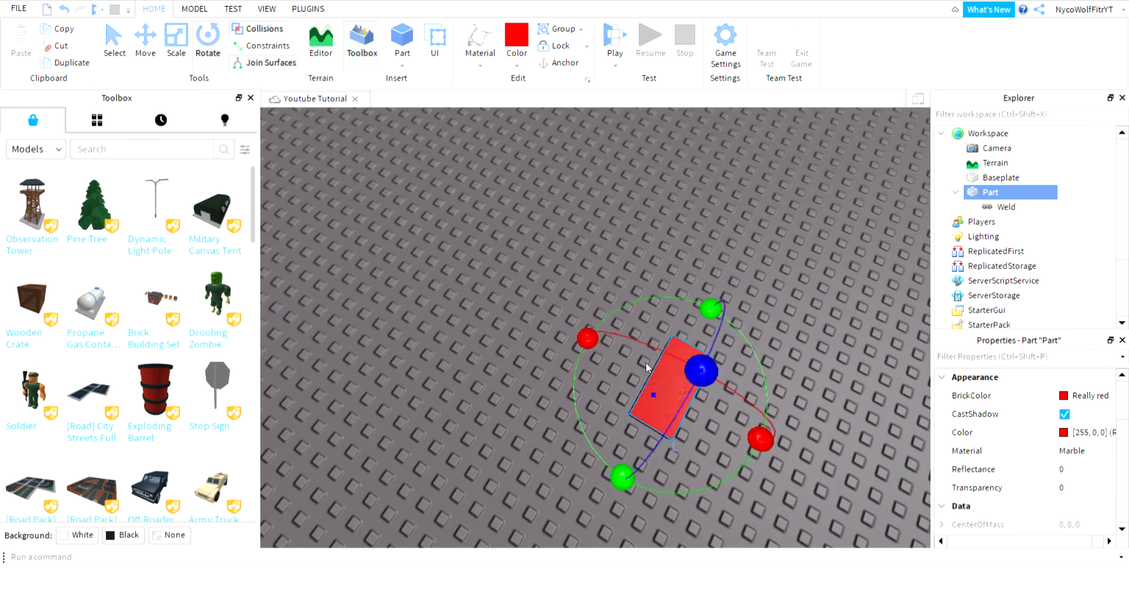
pyautogui.moveTo(701, 372); pyautogui.dragTo(645, 434)
pyautogui.click(463, 253)
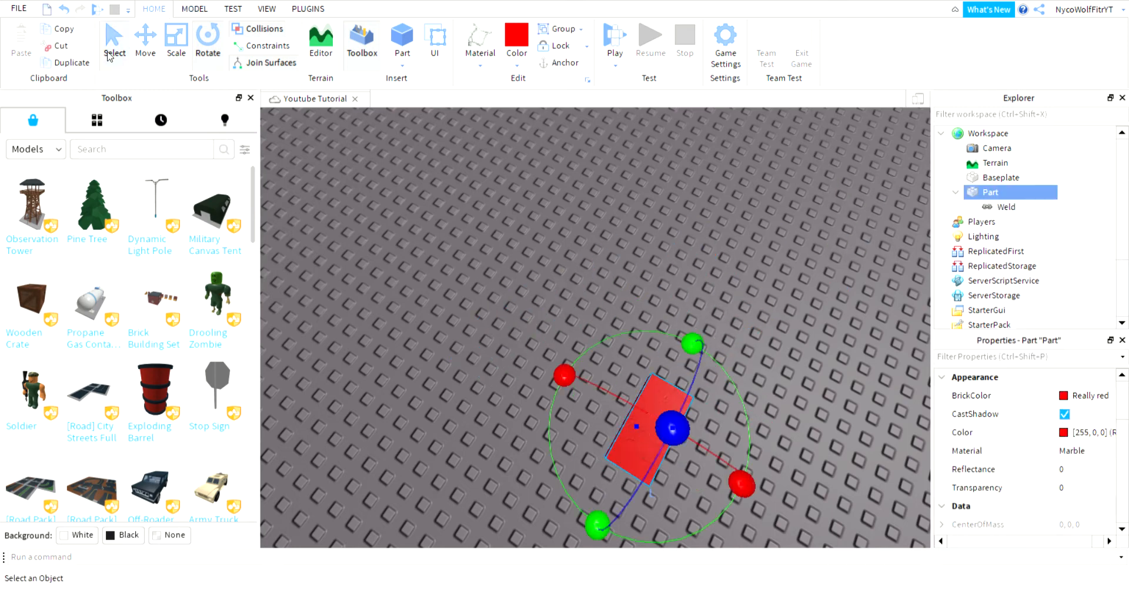
pyautogui.click(112, 47)
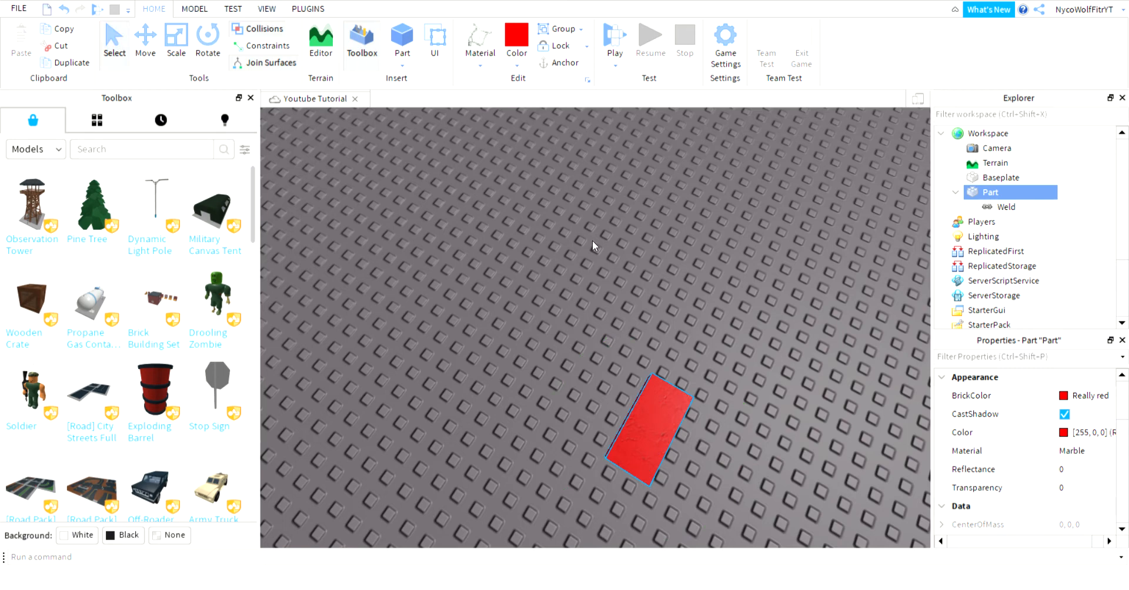
# Make the red part Lime green ForceField, then insert a new Part and drag it left.
pyautogui.moveTo(592, 241); pyautogui.dragTo(596, 307, button='right')
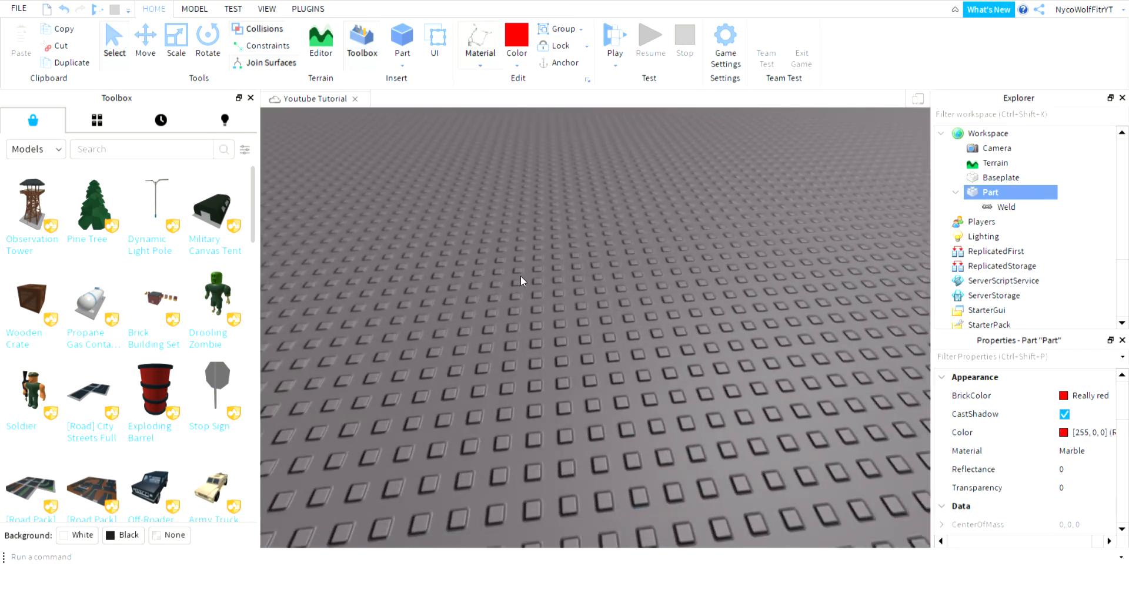
pyautogui.click(495, 187)
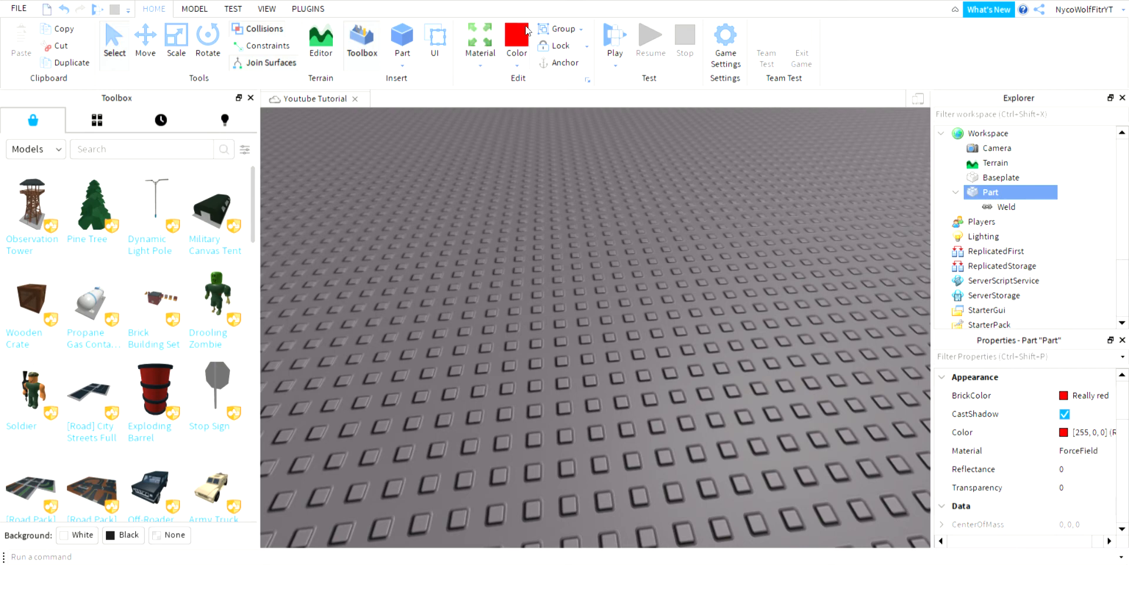
pyautogui.click(518, 62)
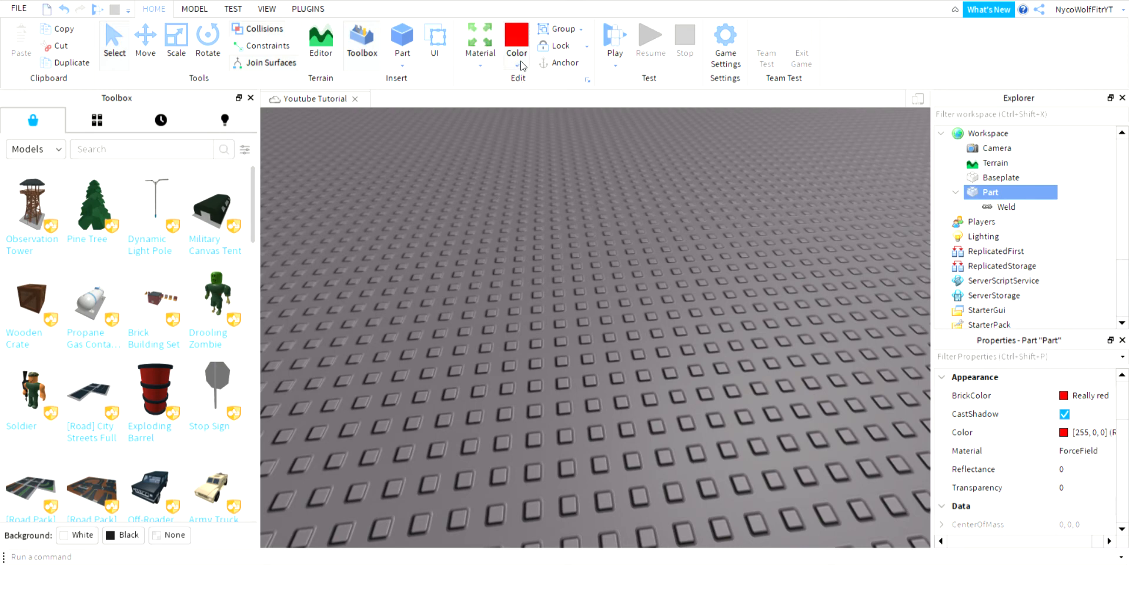
pyautogui.click(608, 146)
pyautogui.click(405, 37)
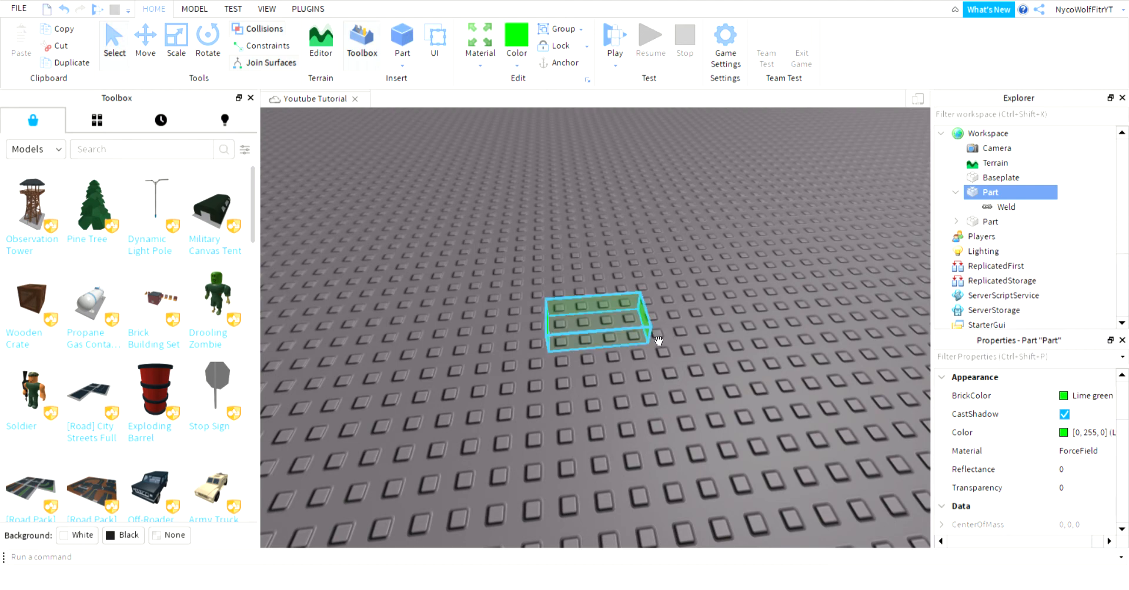
pyautogui.moveTo(656, 342); pyautogui.dragTo(722, 378)
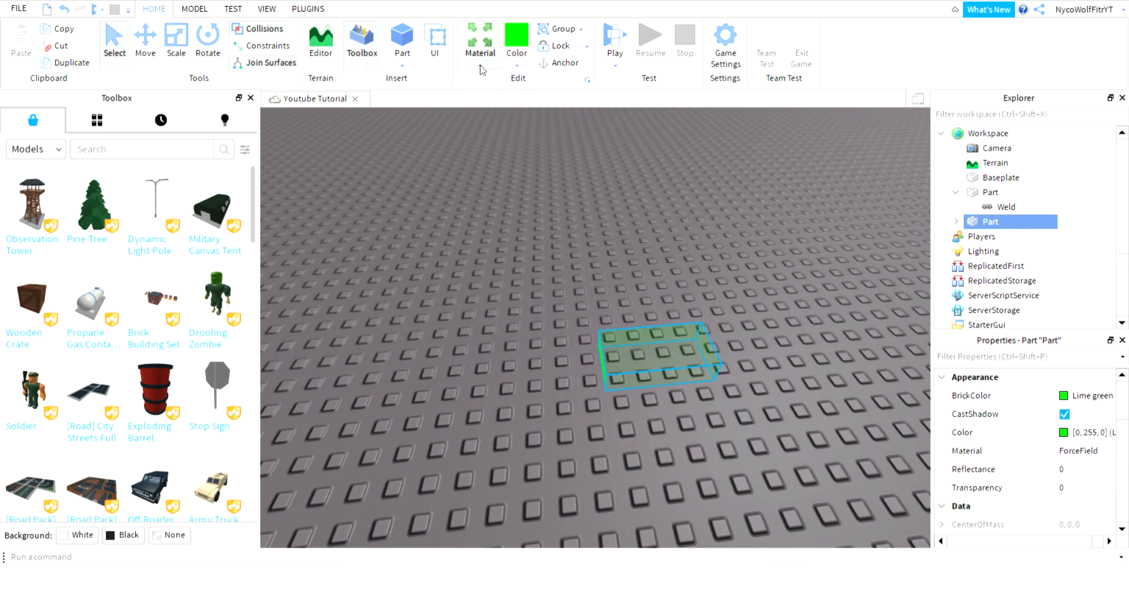
# After trying Glass and ForceField, give the new part Granite material in Really black.
pyautogui.click(516, 210)
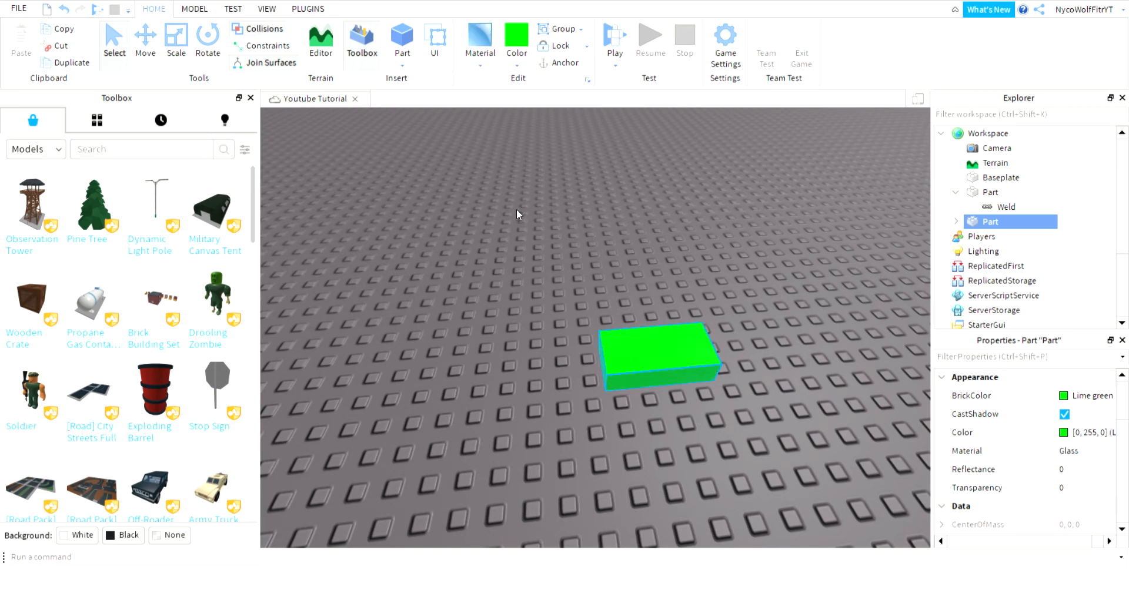
pyautogui.click(480, 62)
pyautogui.click(492, 200)
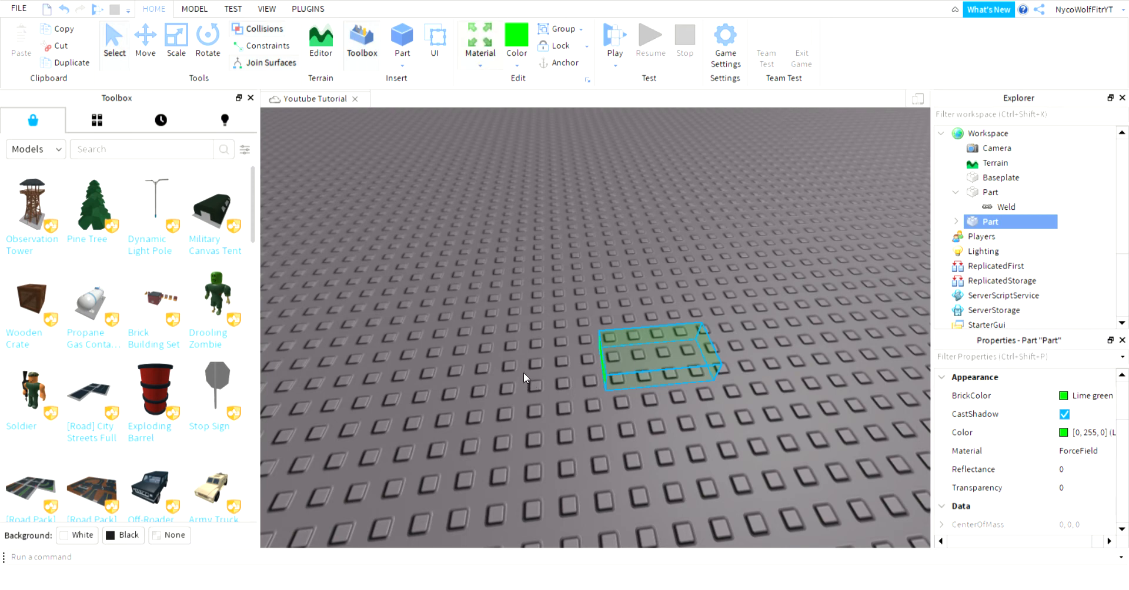
pyautogui.click(509, 235)
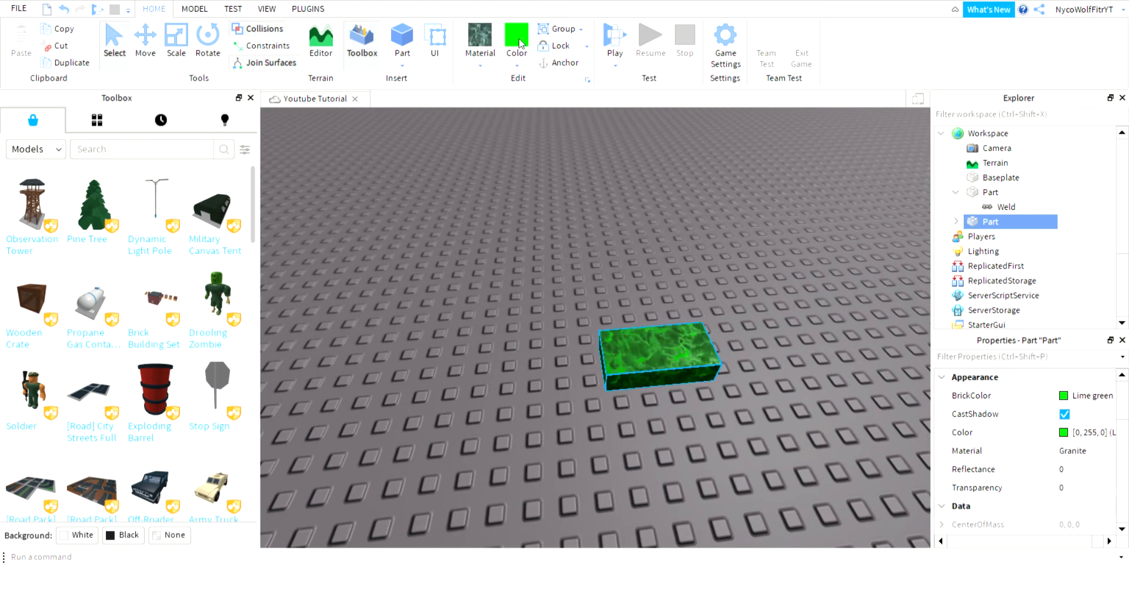
pyautogui.click(520, 319)
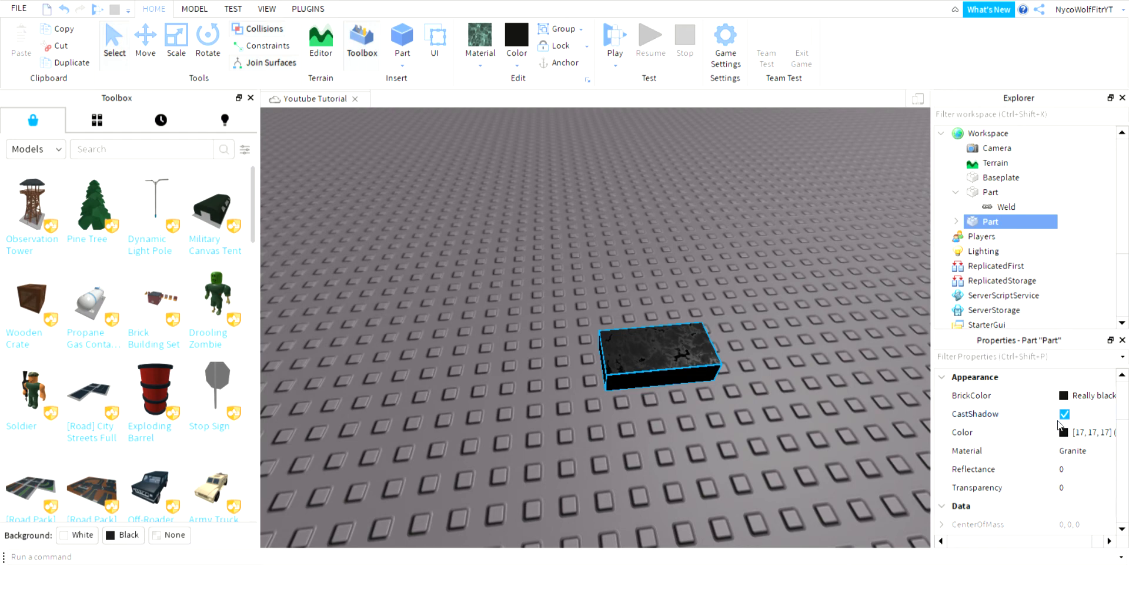
# Set the black granite part's Transparency to 1.
pyautogui.click(1092, 488)
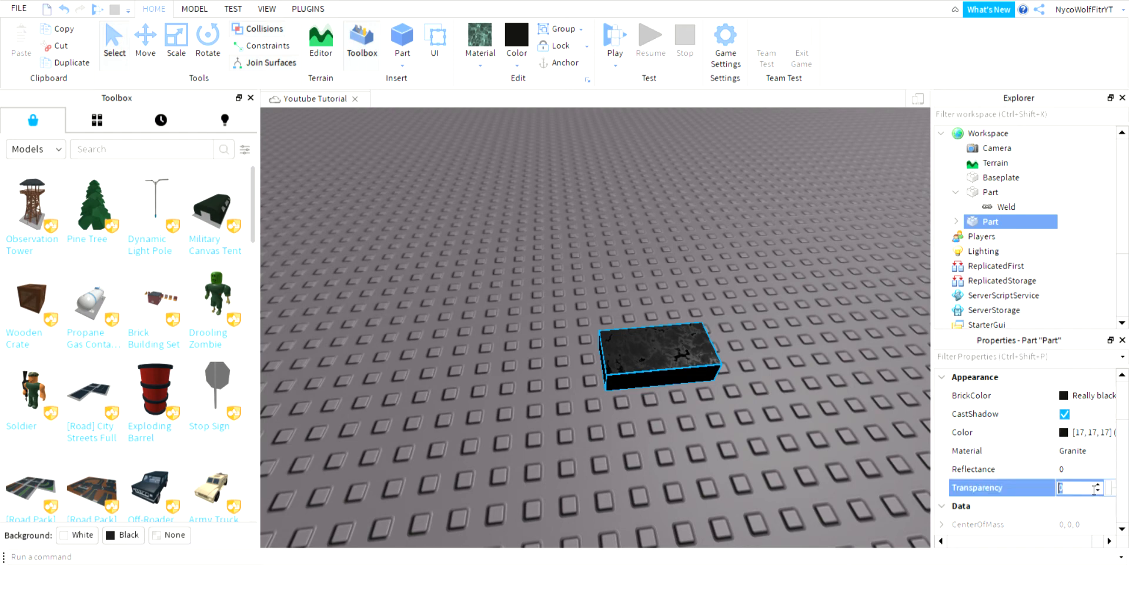
pyautogui.write('1')
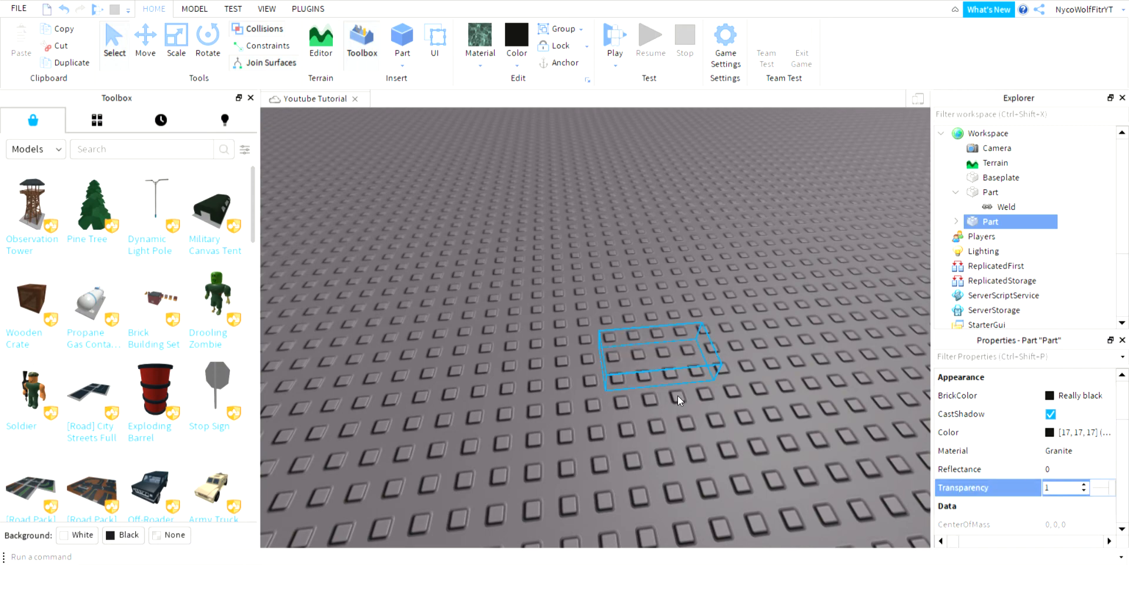
pyautogui.moveTo(677, 397); pyautogui.dragTo(678, 397, button='right')
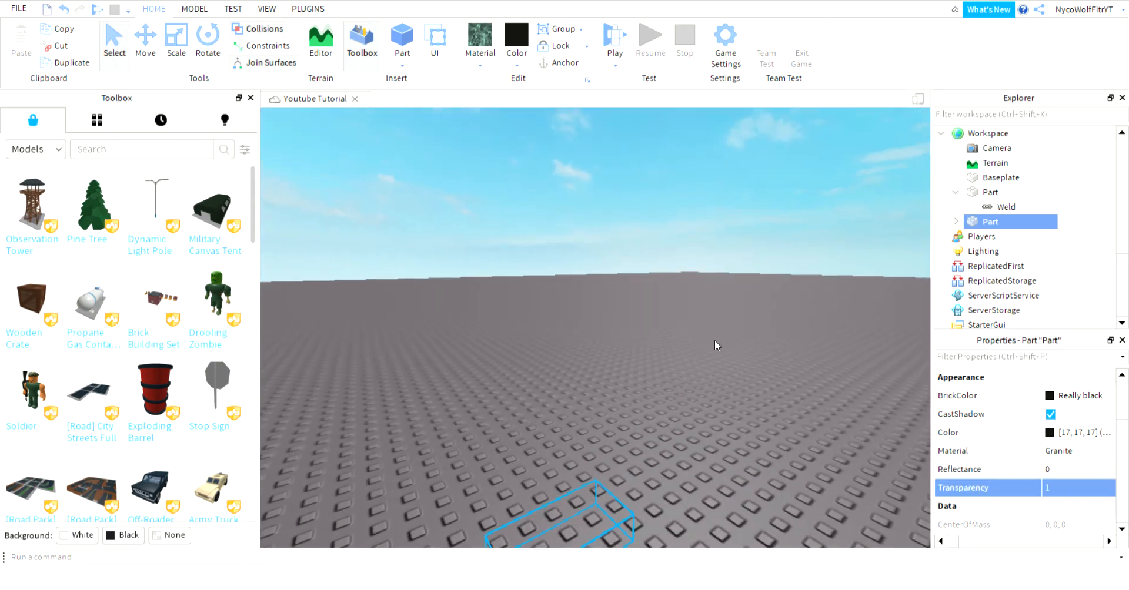
pyautogui.moveTo(735, 288); pyautogui.dragTo(735, 287, button='right')
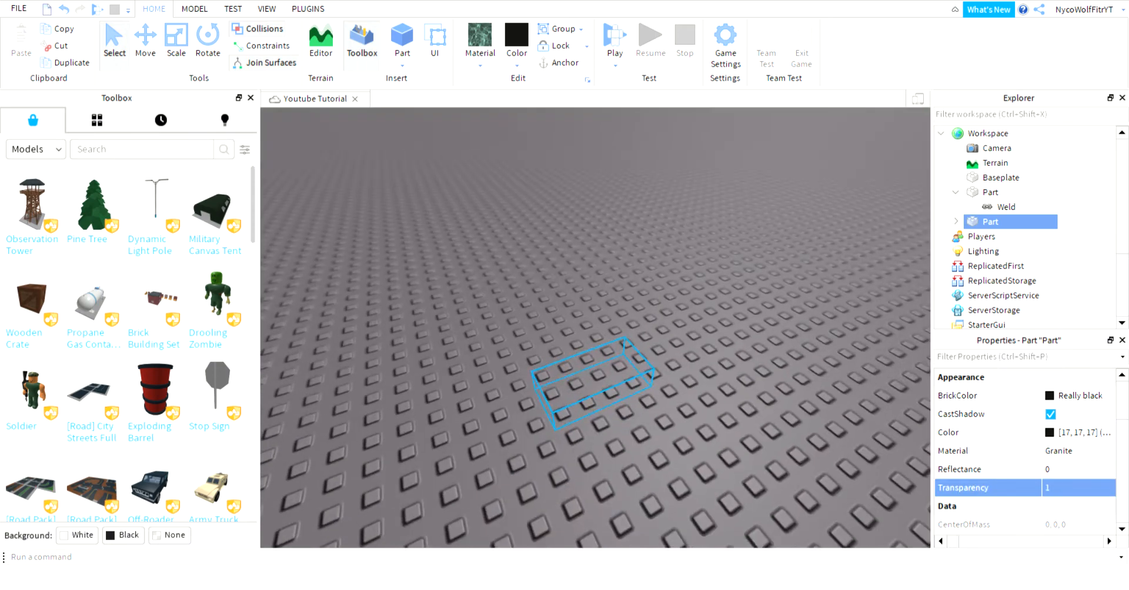
# Scale the invisible part wider sideways and much taller.
pyautogui.click(176, 38)
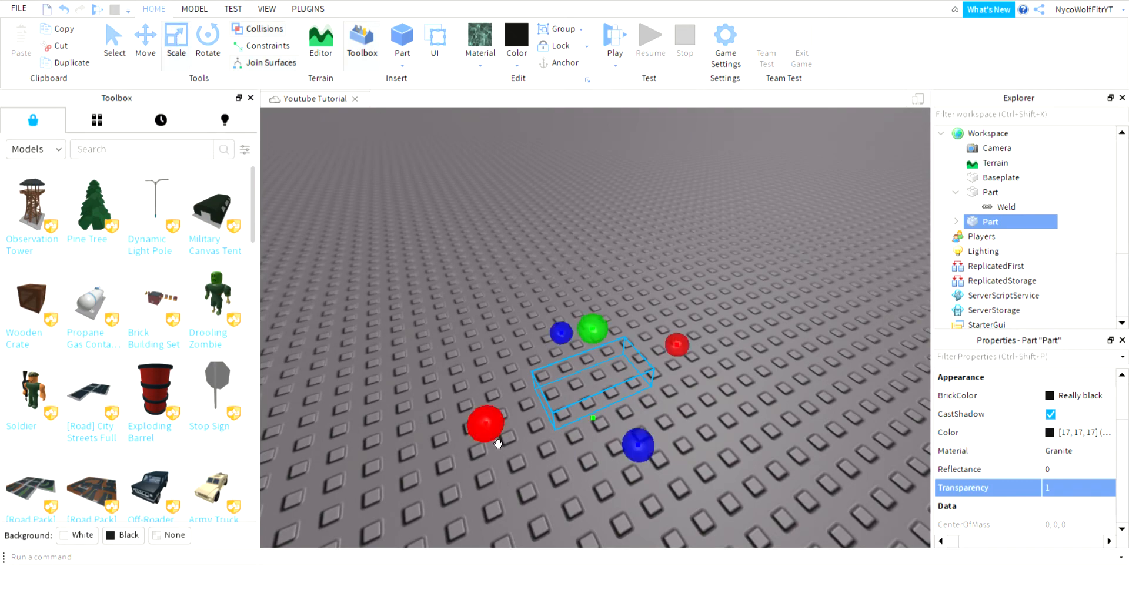
pyautogui.moveTo(490, 427); pyautogui.dragTo(376, 482)
pyautogui.moveTo(561, 339); pyautogui.dragTo(565, 251)
pyautogui.moveTo(566, 251); pyautogui.dragTo(566, 252, button='right')
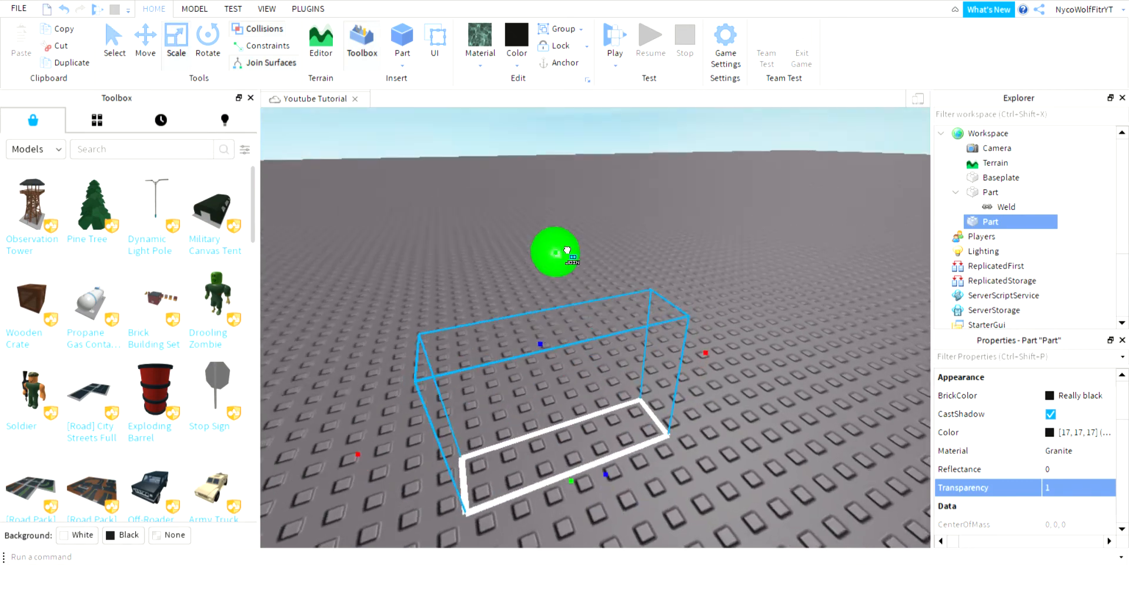
pyautogui.moveTo(565, 252); pyautogui.dragTo(567, 253)
pyautogui.moveTo(565, 252); pyautogui.dragTo(566, 253, button='right')
pyautogui.moveTo(567, 253); pyautogui.dragTo(566, 252)
pyautogui.scroll(-3, 553, 259)
pyautogui.moveTo(553, 258); pyautogui.dragTo(553, 262, button='right')
# Lift the green part above the baseplate and reselect the invisible part.
pyautogui.moveTo(512, 465); pyautogui.dragTo(676, 347)
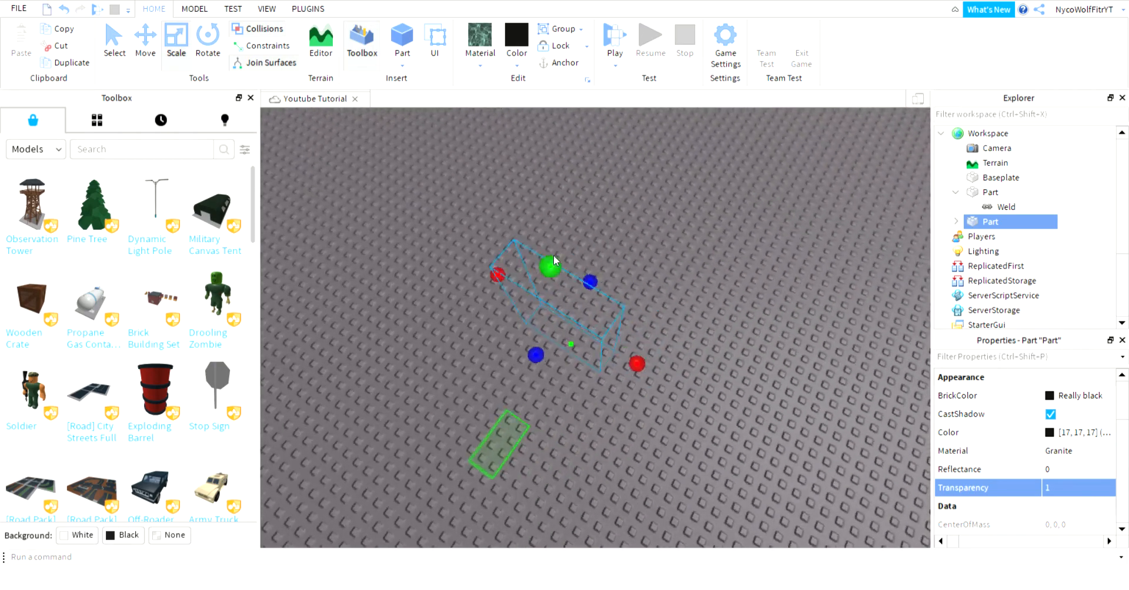
pyautogui.scroll(3, 670, 358)
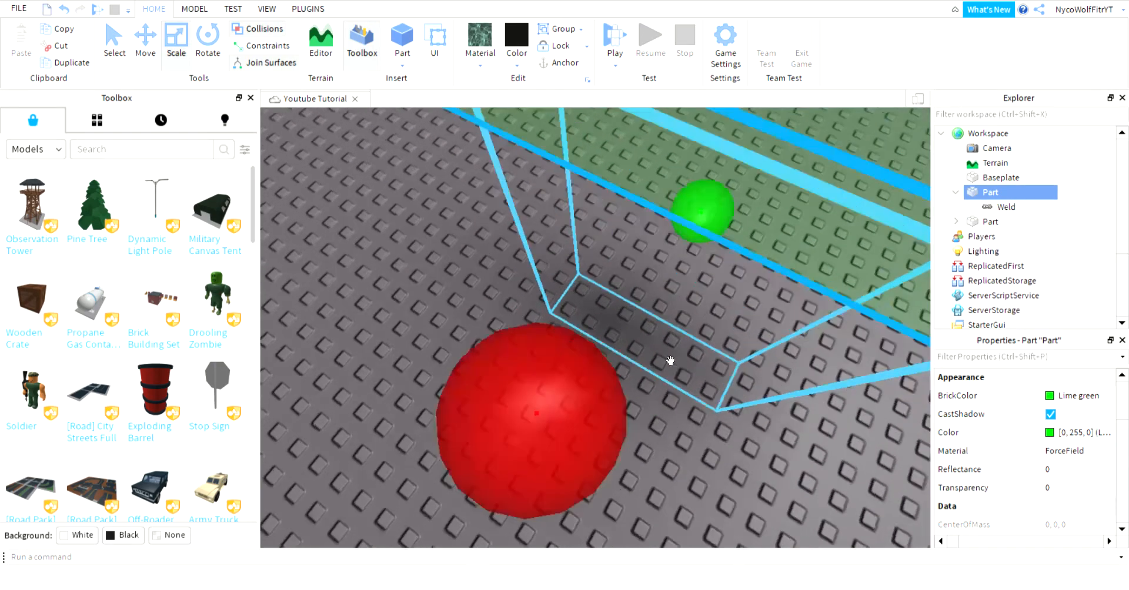
pyautogui.moveTo(669, 359); pyautogui.dragTo(719, 377, button='right')
pyautogui.scroll(2, 602, 337)
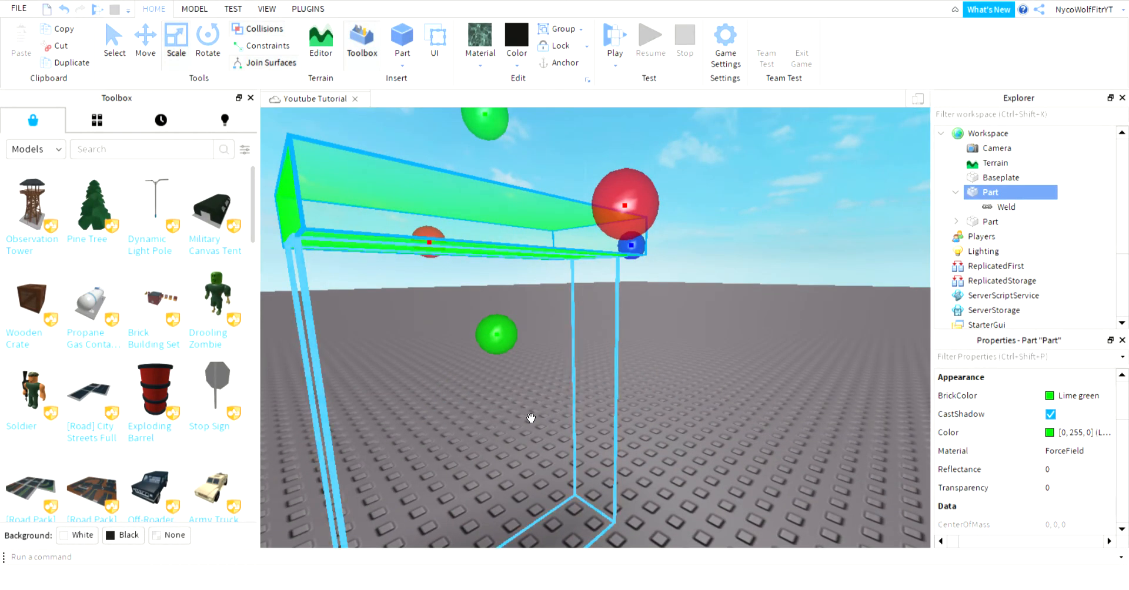
pyautogui.click(531, 419)
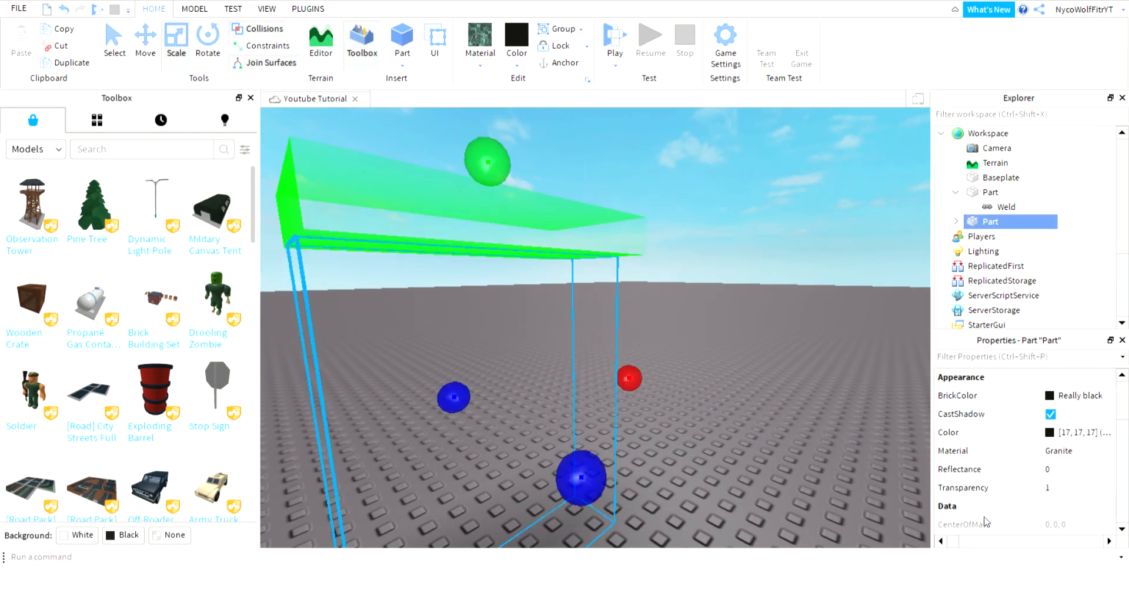
# Toggle the tall transparent part's CanCollide checkbox in Properties, then deselect it.
pyautogui.scroll(-3, 1018, 474)
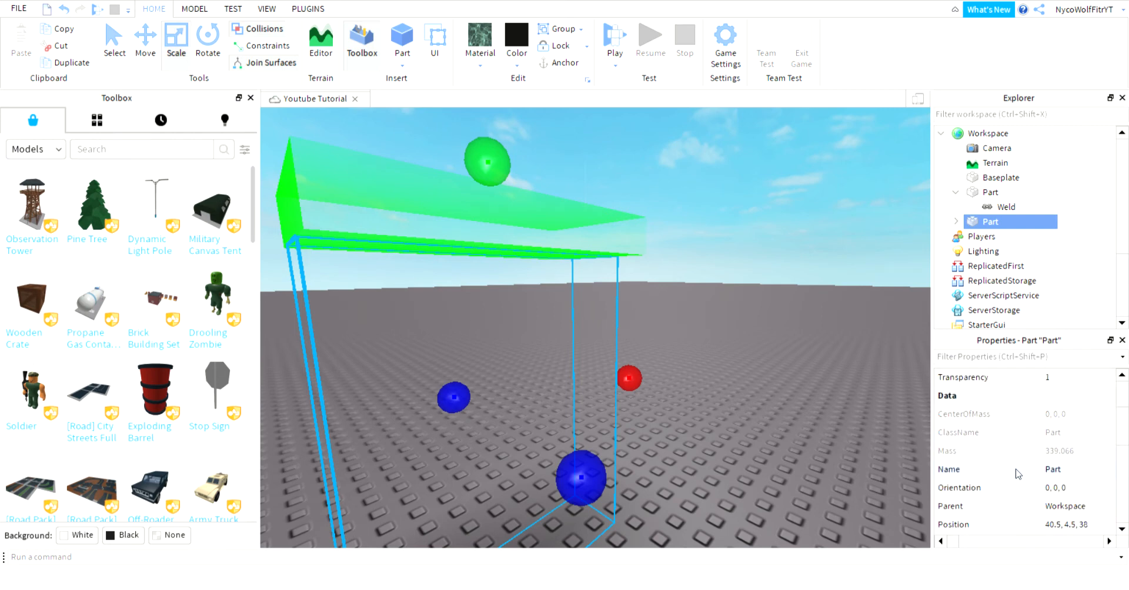
pyautogui.scroll(-5, 1018, 474)
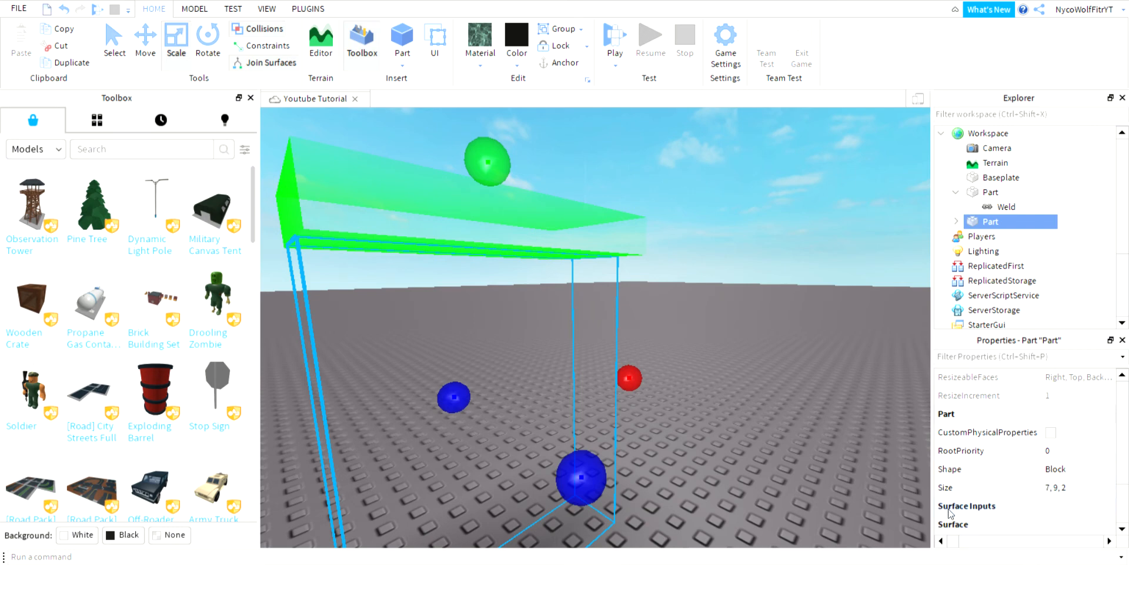
pyautogui.scroll(2, 987, 483)
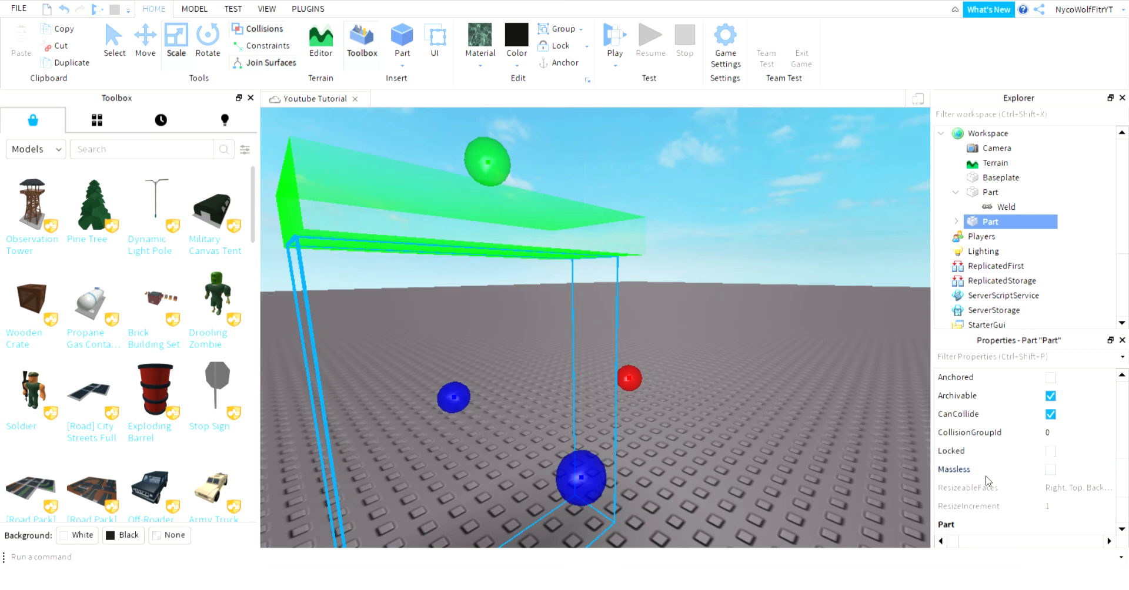
pyautogui.click(1051, 417)
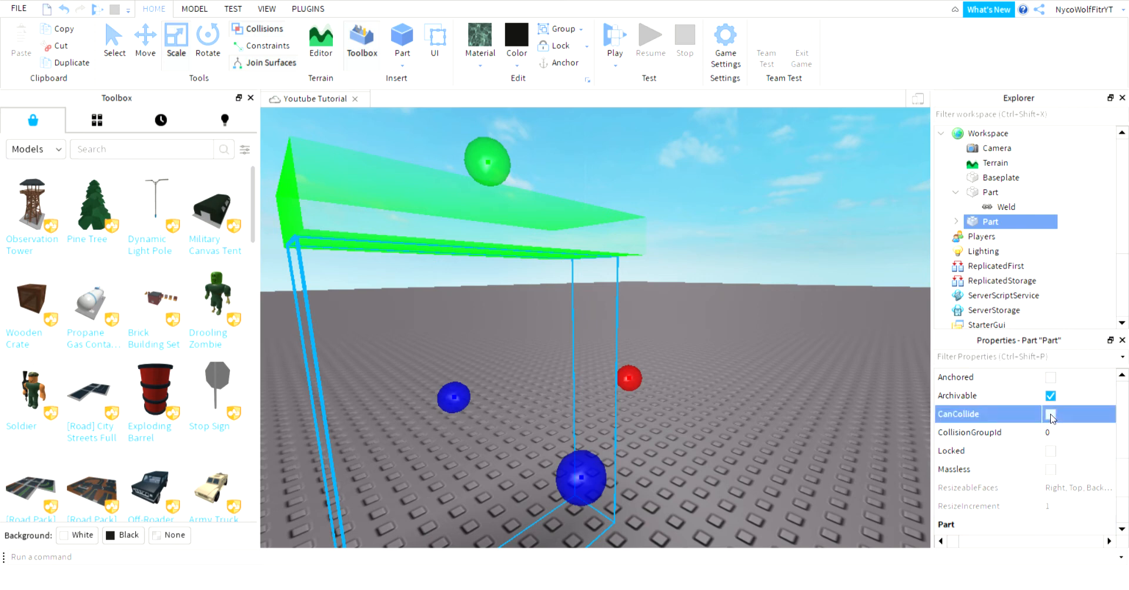
pyautogui.scroll(1, 1052, 417)
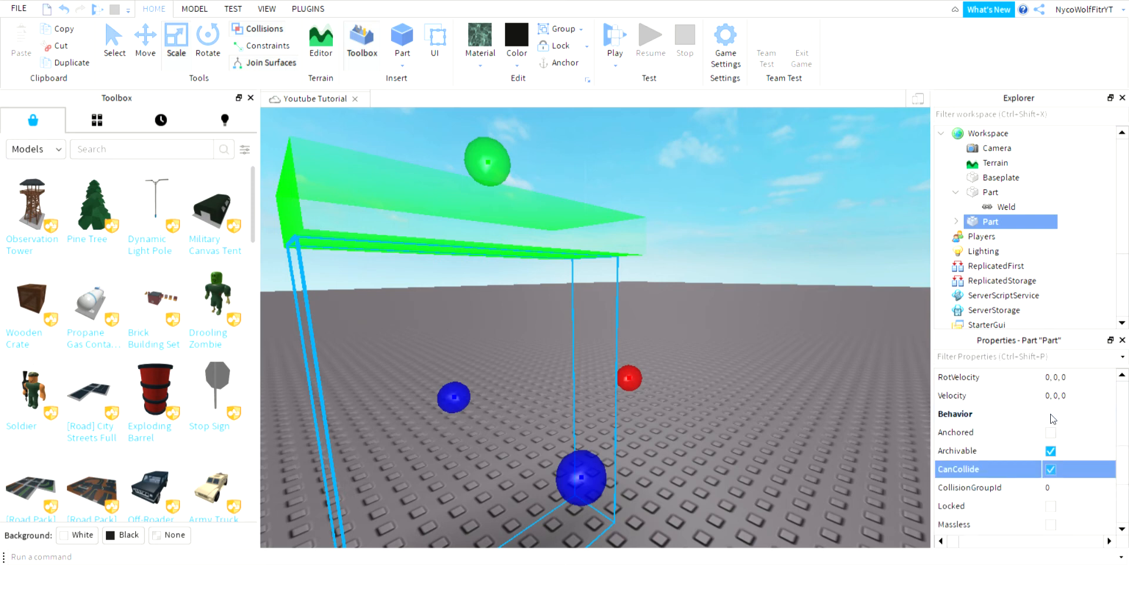
pyautogui.scroll(4, 1051, 418)
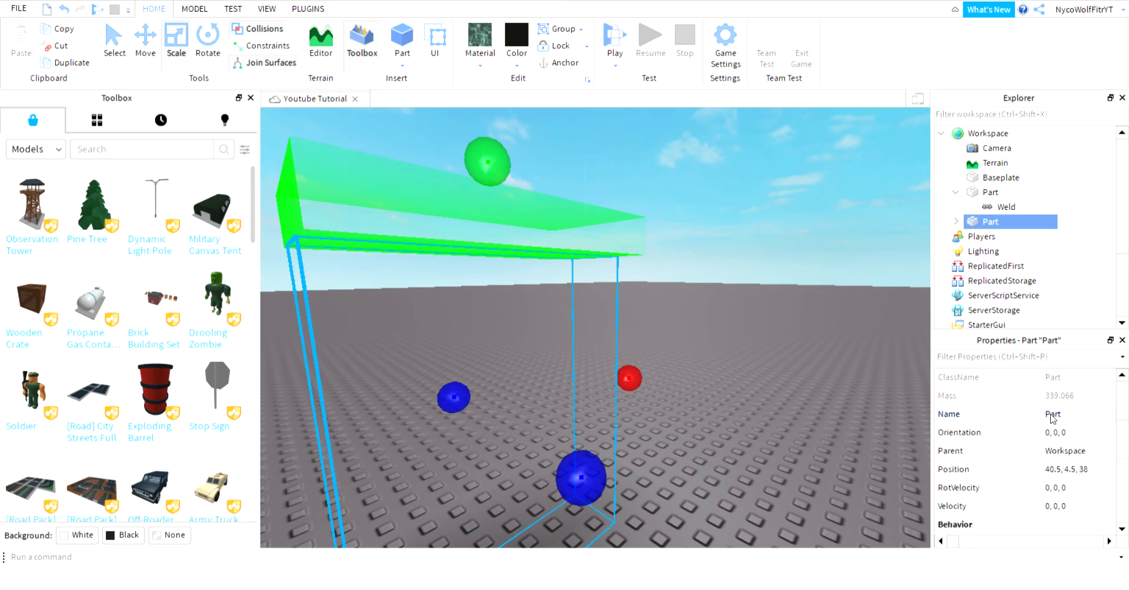
pyautogui.click(777, 233)
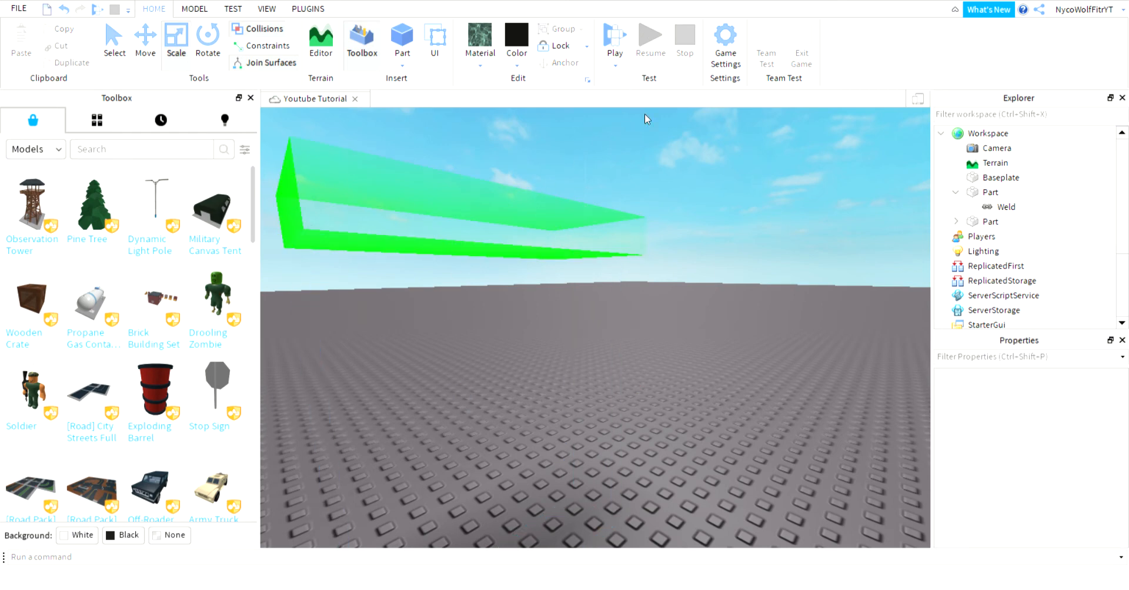
# Insert a SpawnLocation from the Model tab, place it on the baseplate, and start Play.
pyautogui.moveTo(644, 114); pyautogui.dragTo(698, 221, button='right')
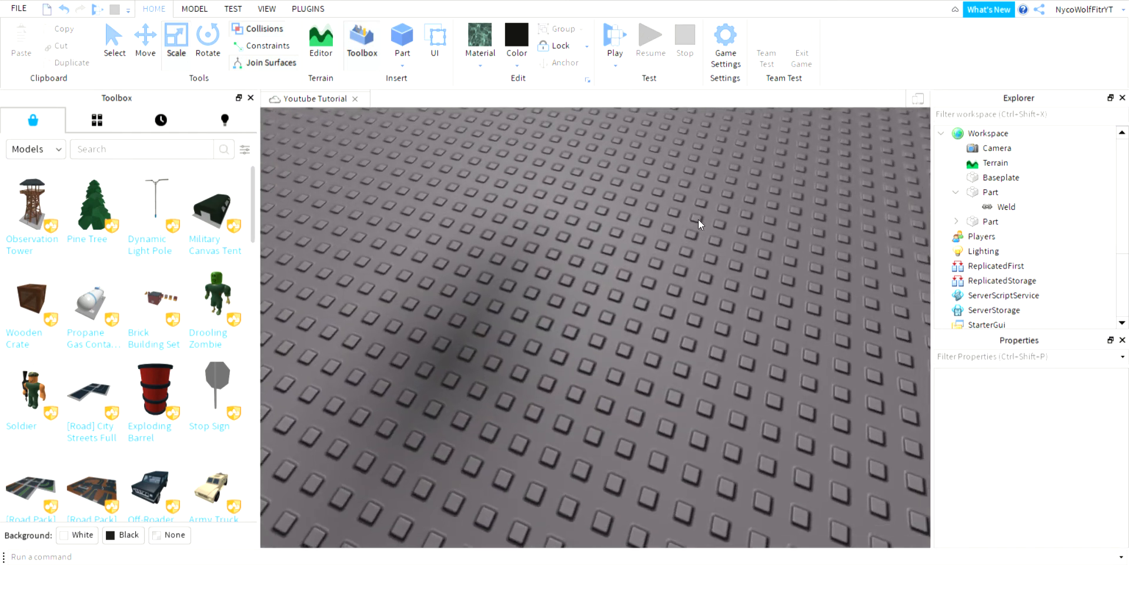
pyautogui.click(194, 9)
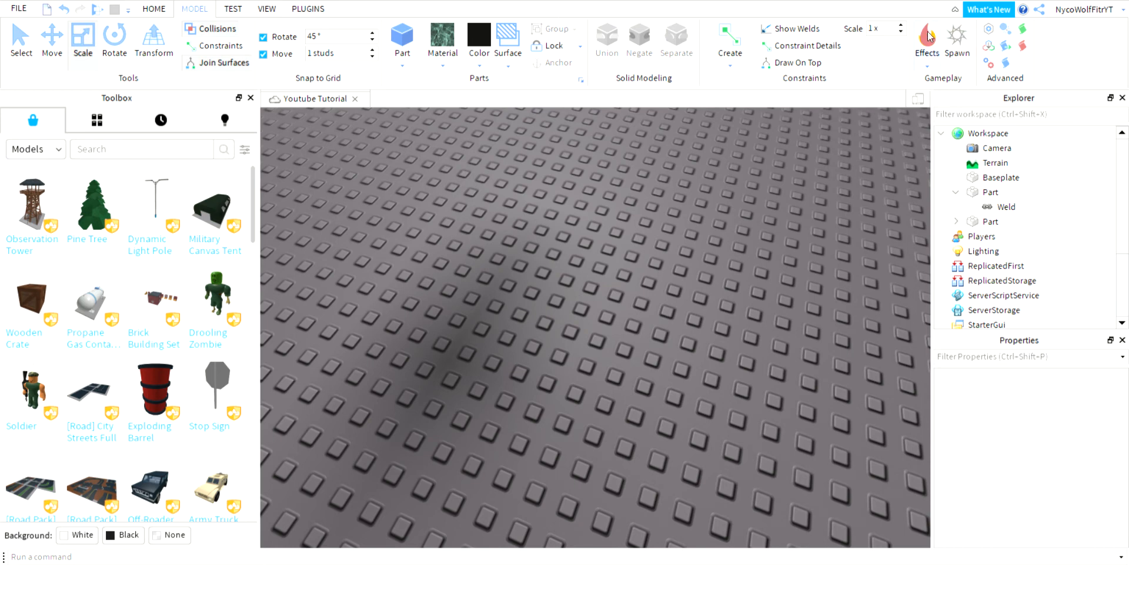
pyautogui.click(962, 36)
pyautogui.moveTo(362, 334); pyautogui.dragTo(362, 332, button='right')
pyautogui.scroll(-5, 362, 333)
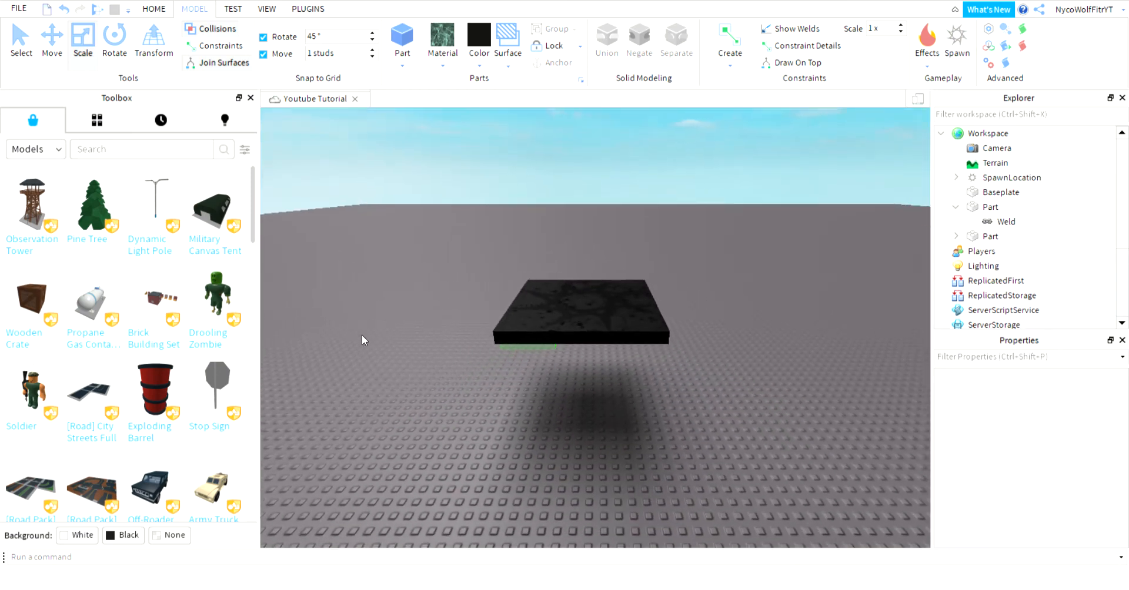
pyautogui.moveTo(589, 349); pyautogui.dragTo(670, 412)
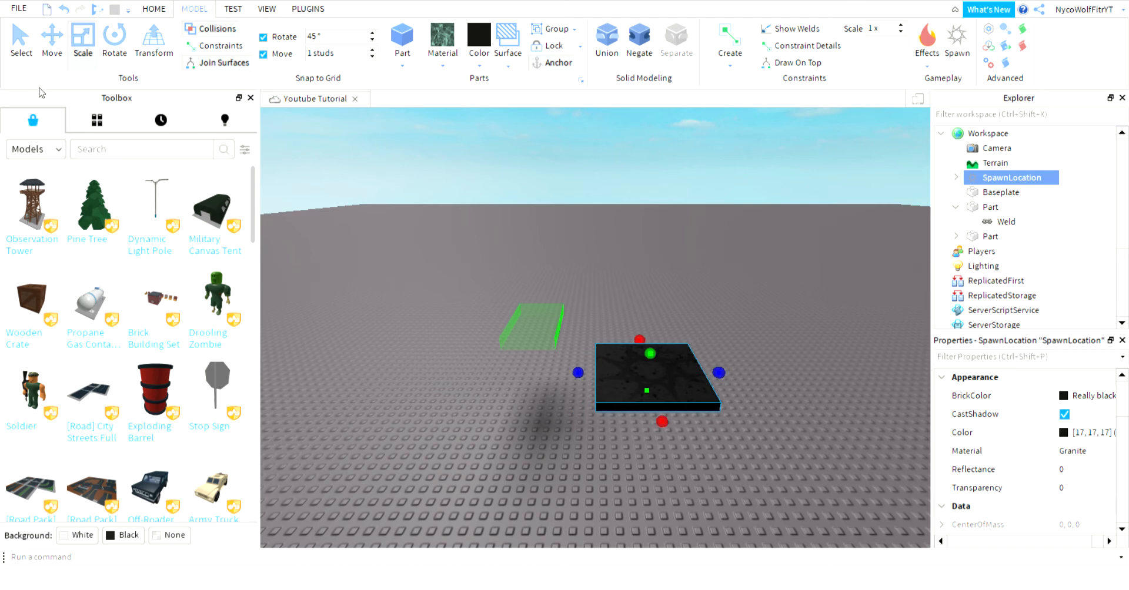
pyautogui.click(96, 10)
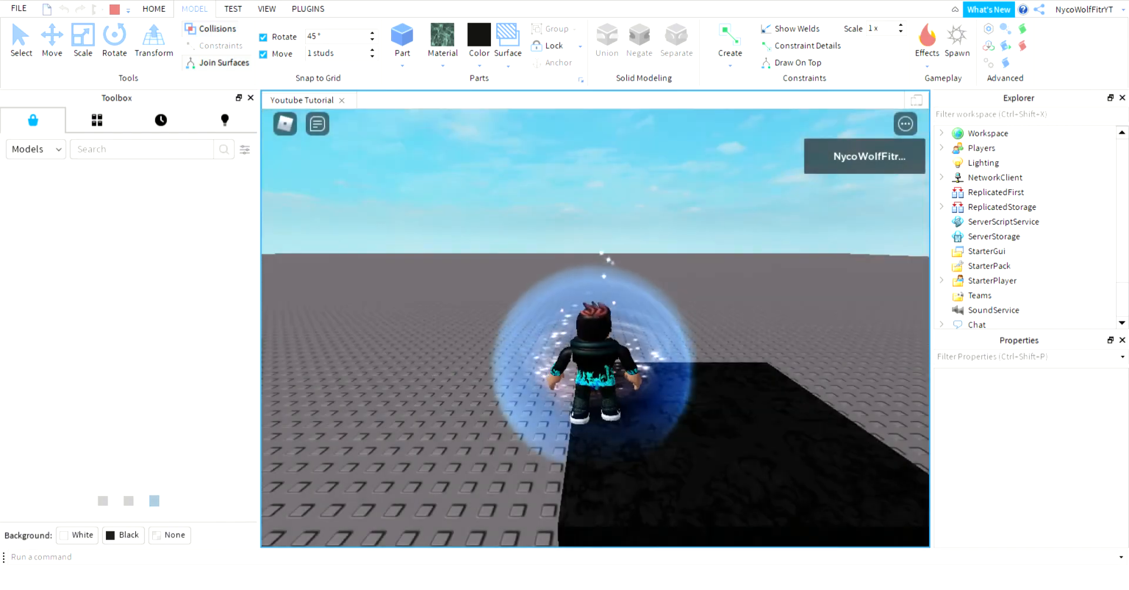
# Run the character off the spawn pad and move around with WASD, jumping with Space.
pyautogui.moveTo(309, 158); pyautogui.dragTo(309, 157, button='right')
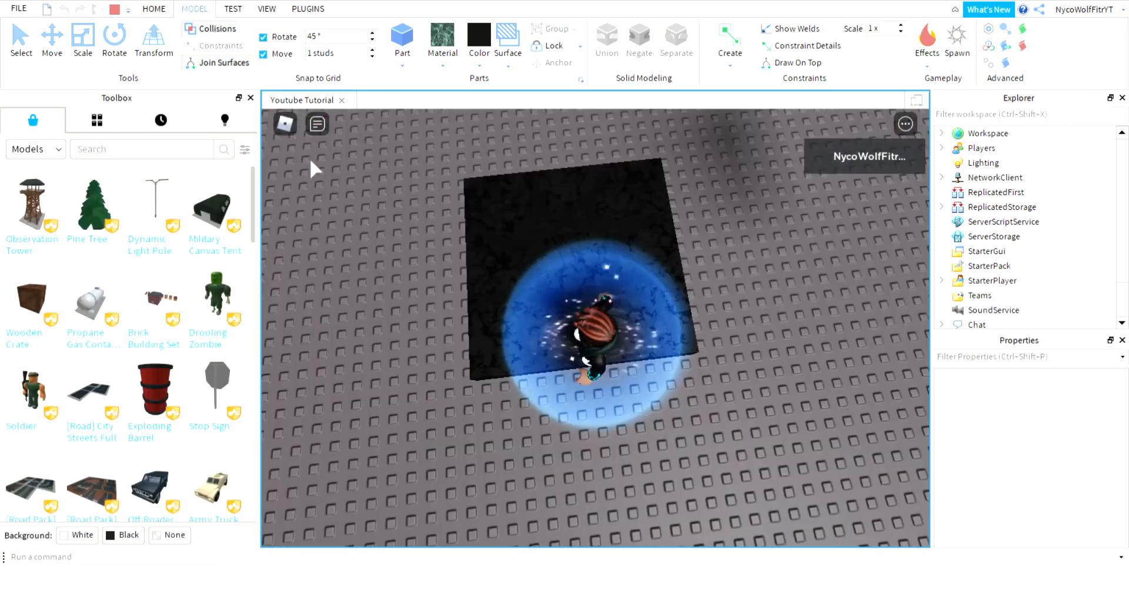
pyautogui.moveTo(740, 320); pyautogui.dragTo(740, 323, button='right')
pyautogui.press('w')
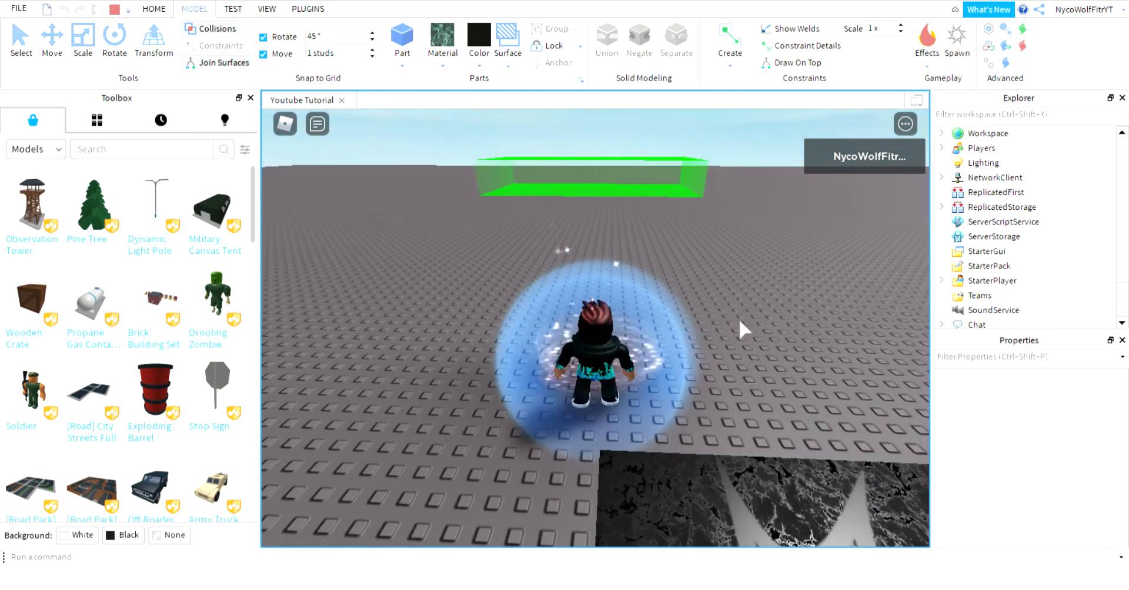
pyautogui.moveTo(651, 274); pyautogui.dragTo(651, 270, button='right')
pyautogui.press('d')
pyautogui.press('a')
pyautogui.press('d')
pyautogui.press('s')
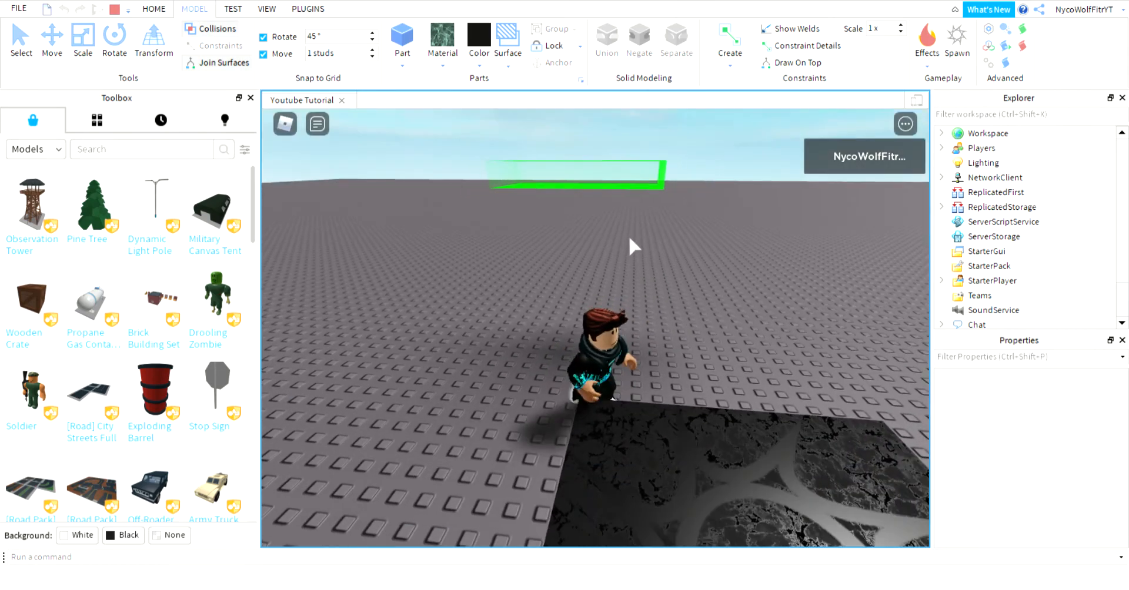
pyautogui.press('w')
pyautogui.press('space')
pyautogui.press('w')
pyautogui.press('s')
pyautogui.press('w')
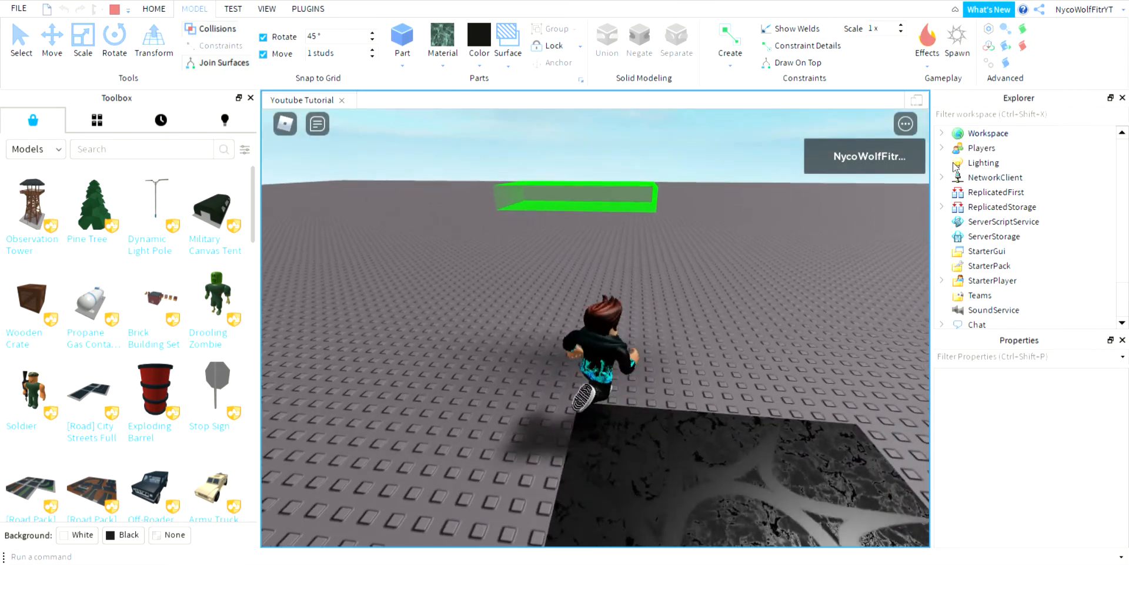
pyautogui.scroll(-1, 991, 294)
pyautogui.press('s')
pyautogui.scroll(1, 952, 141)
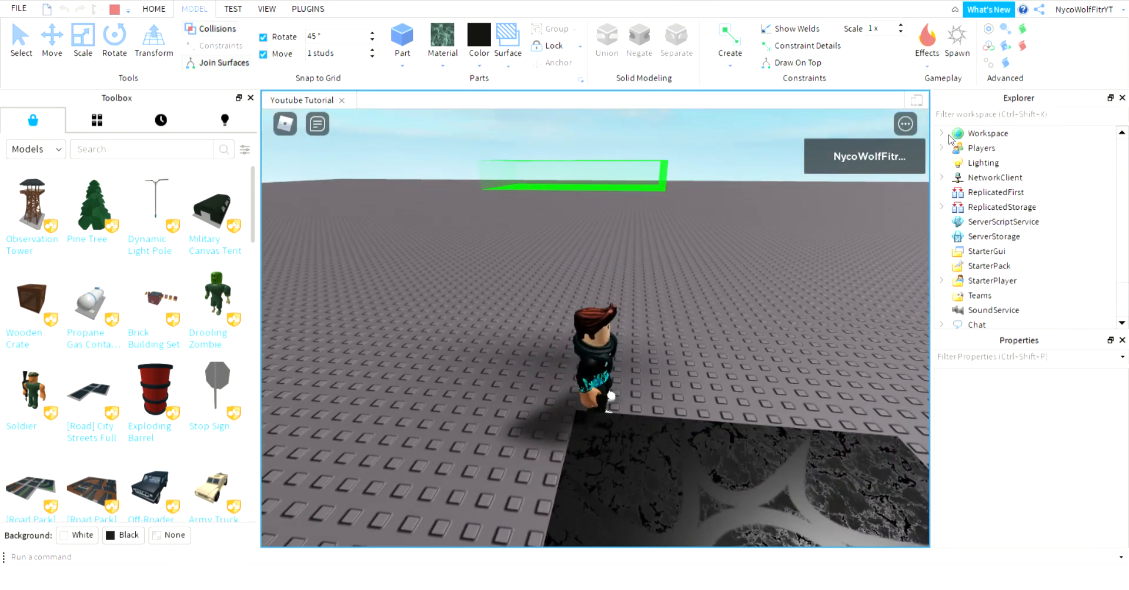
# In Workspace, select the tall invisible Part and untick its CanCollide.
pyautogui.click(942, 134)
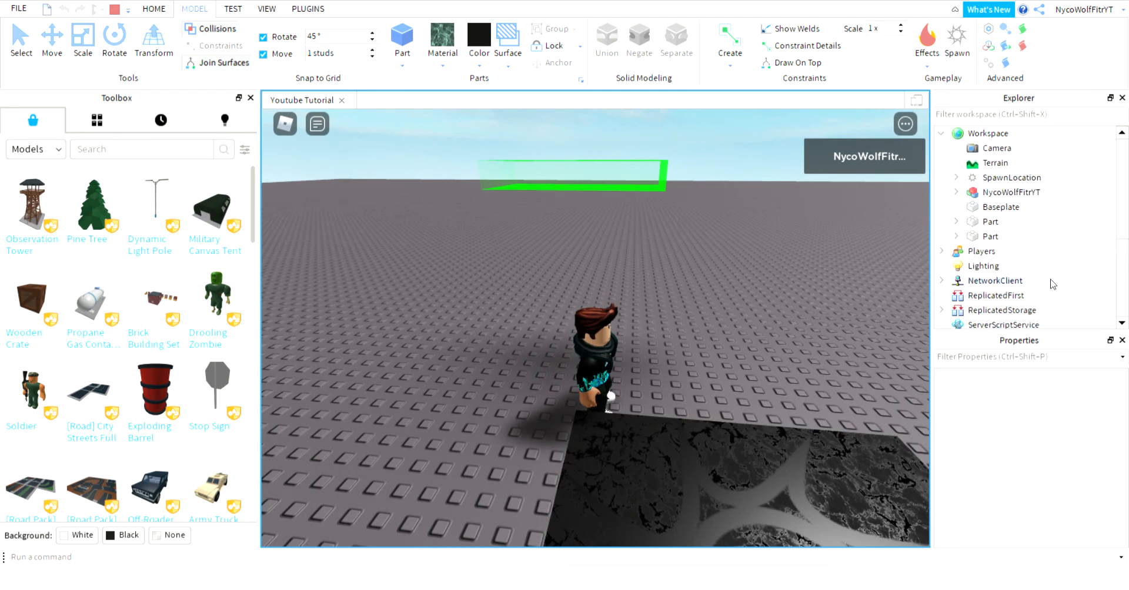
pyautogui.click(993, 237)
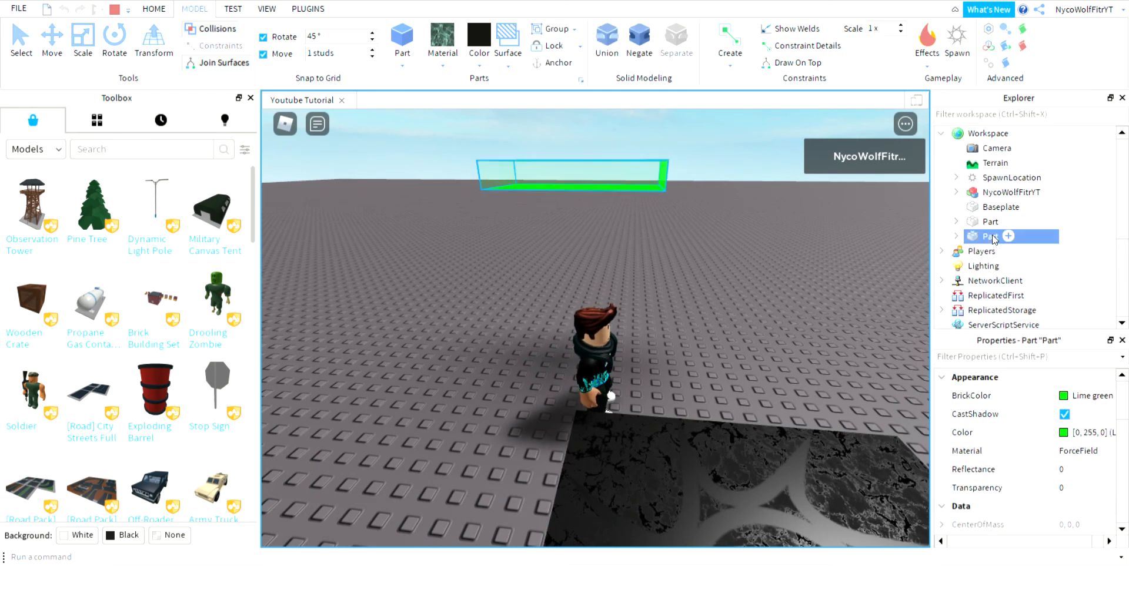
pyautogui.click(994, 221)
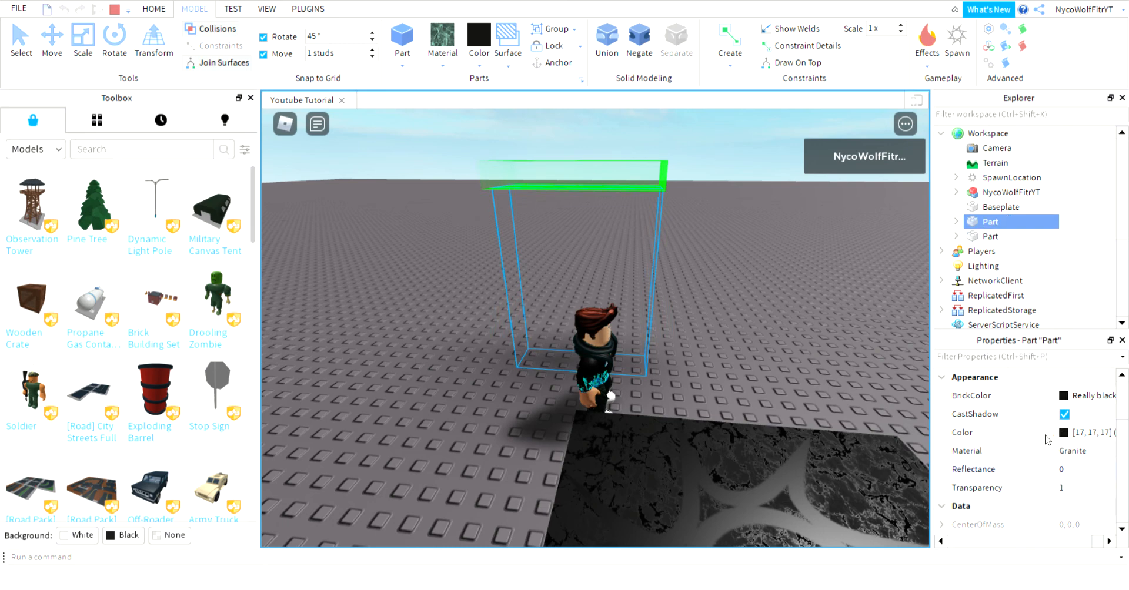
pyautogui.scroll(-3, 1042, 443)
pyautogui.scroll(1, 1042, 442)
pyautogui.scroll(1, 1042, 442)
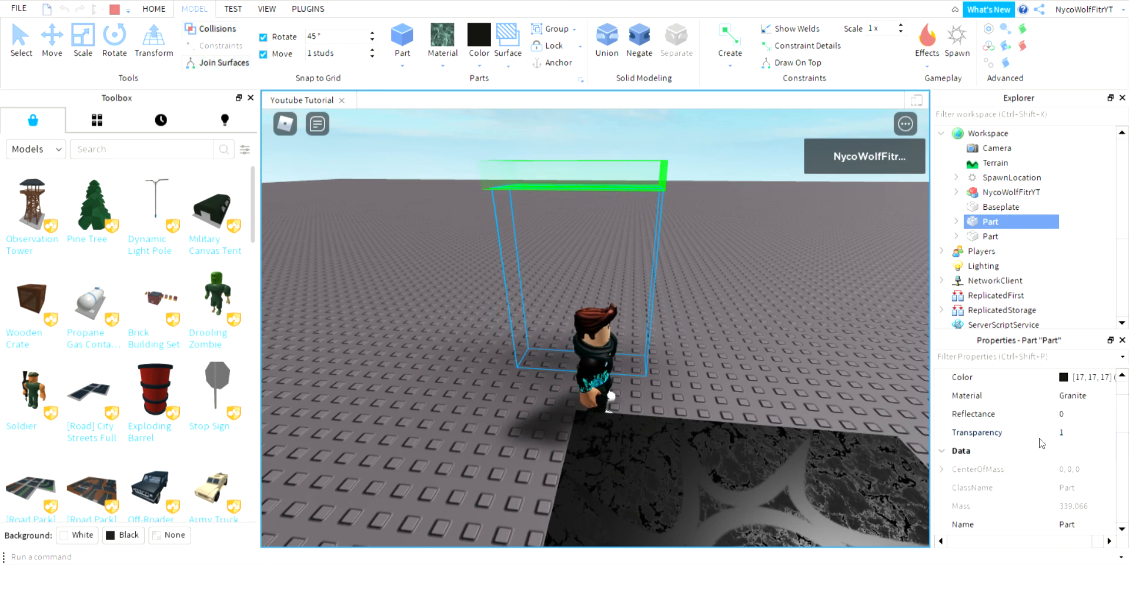
pyautogui.scroll(-4, 1042, 442)
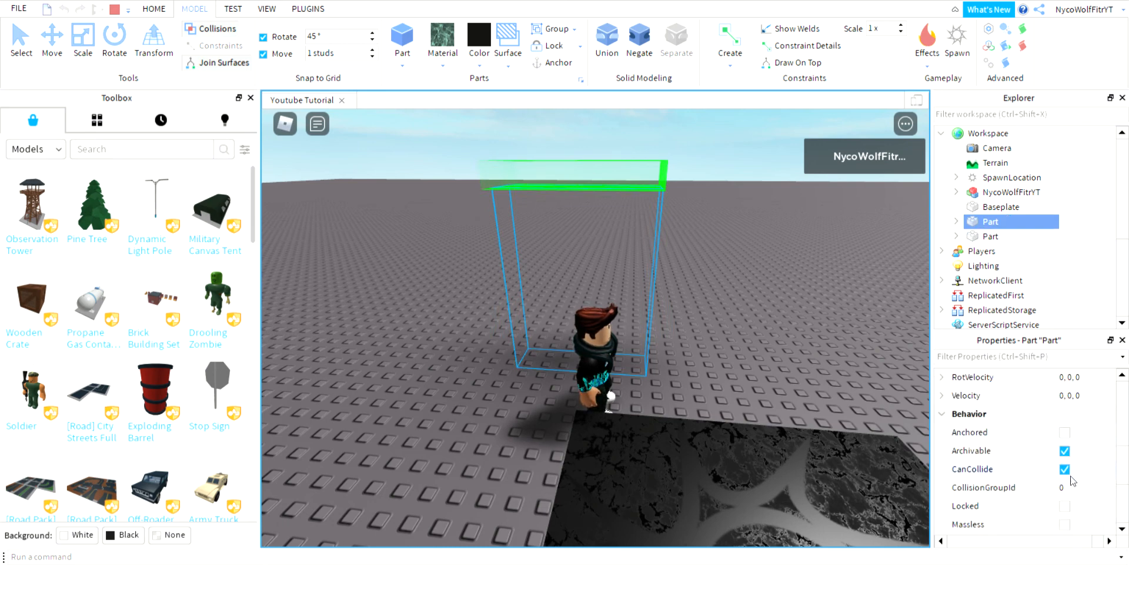
pyautogui.click(1066, 470)
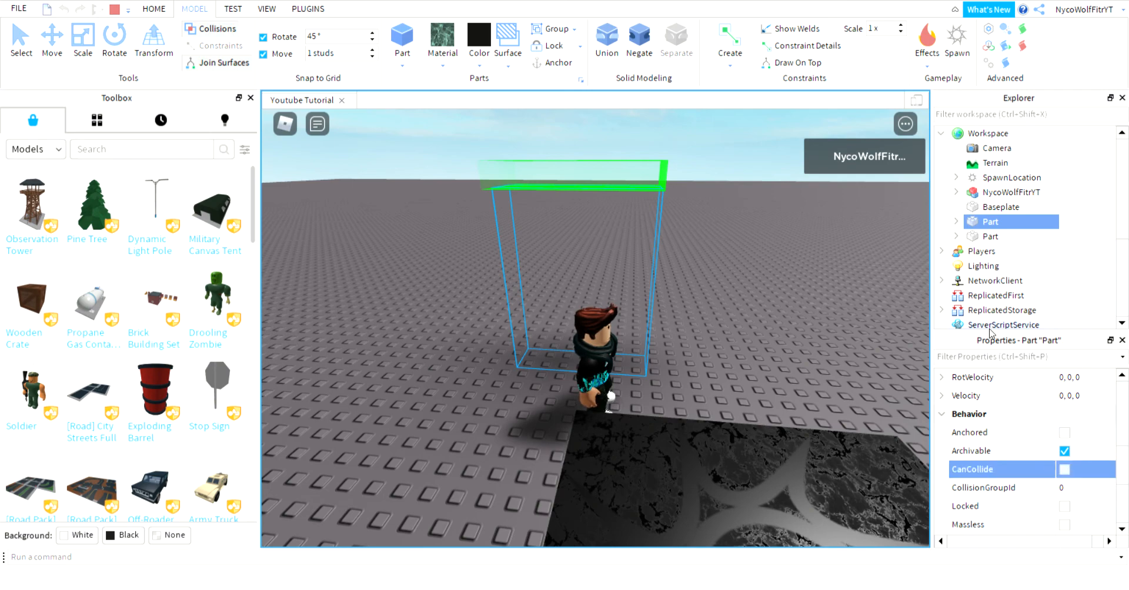
# Run the character straight through the invisible part.
pyautogui.moveTo(862, 353); pyautogui.dragTo(862, 353, button='right')
pyautogui.press('w')
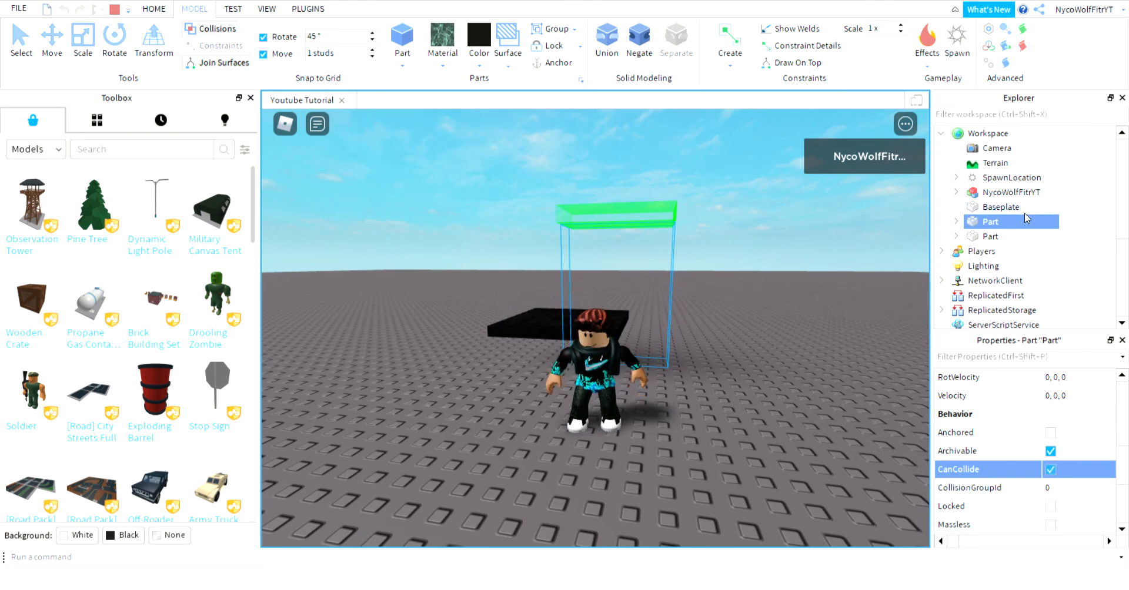
pyautogui.moveTo(778, 267); pyautogui.dragTo(779, 269, button='right')
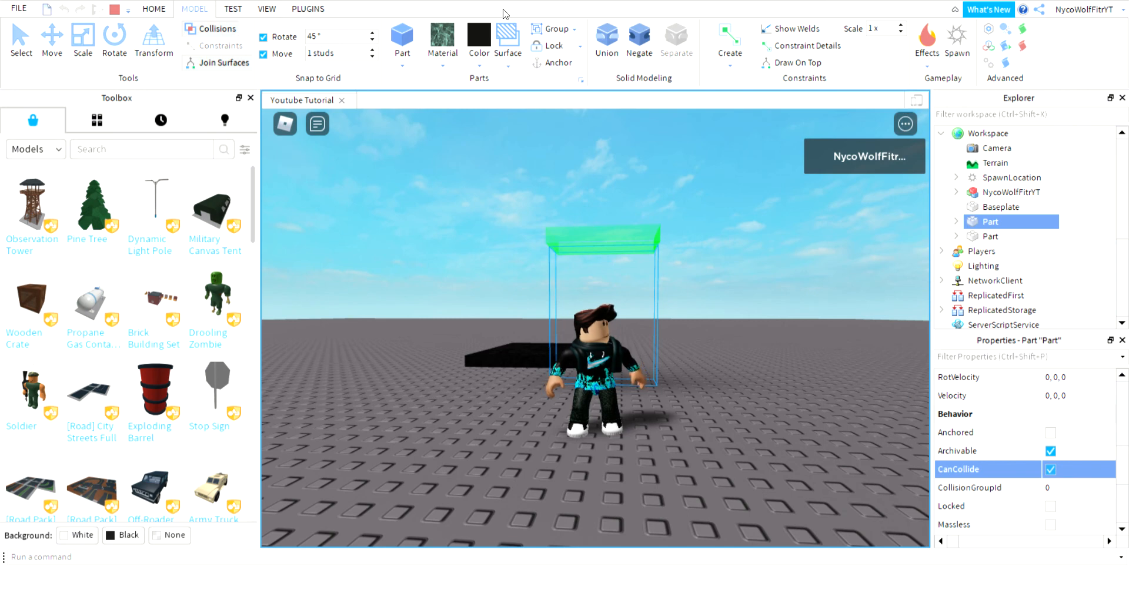
# Stop the playtest and delete the invisible part and the green part, keeping the spawn pad.
pyautogui.click(154, 9)
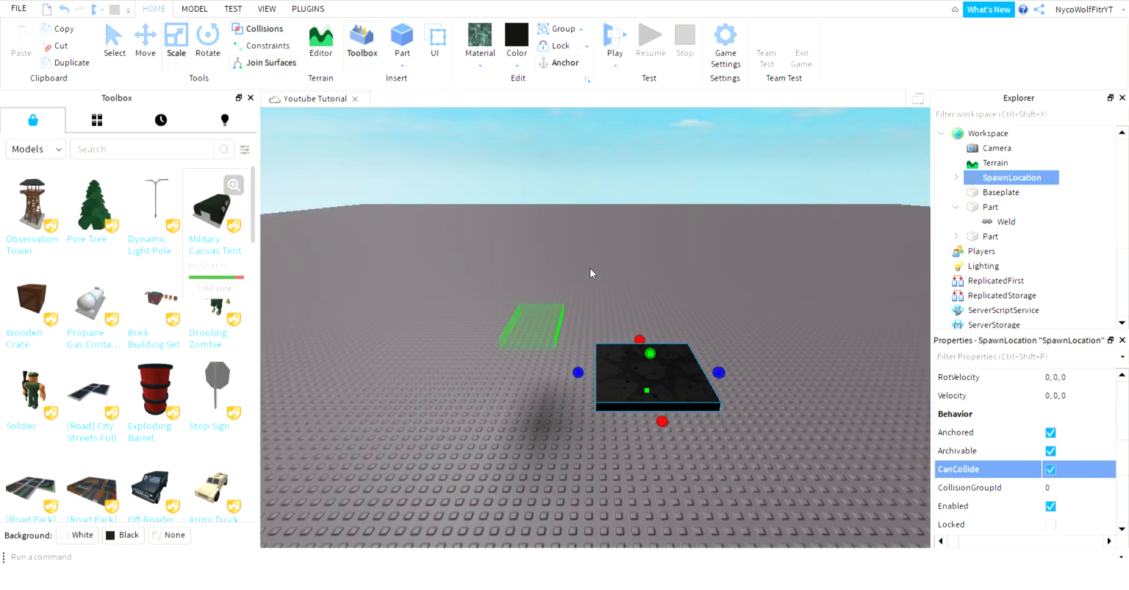
pyautogui.click(555, 412)
pyautogui.rightClick(557, 394)
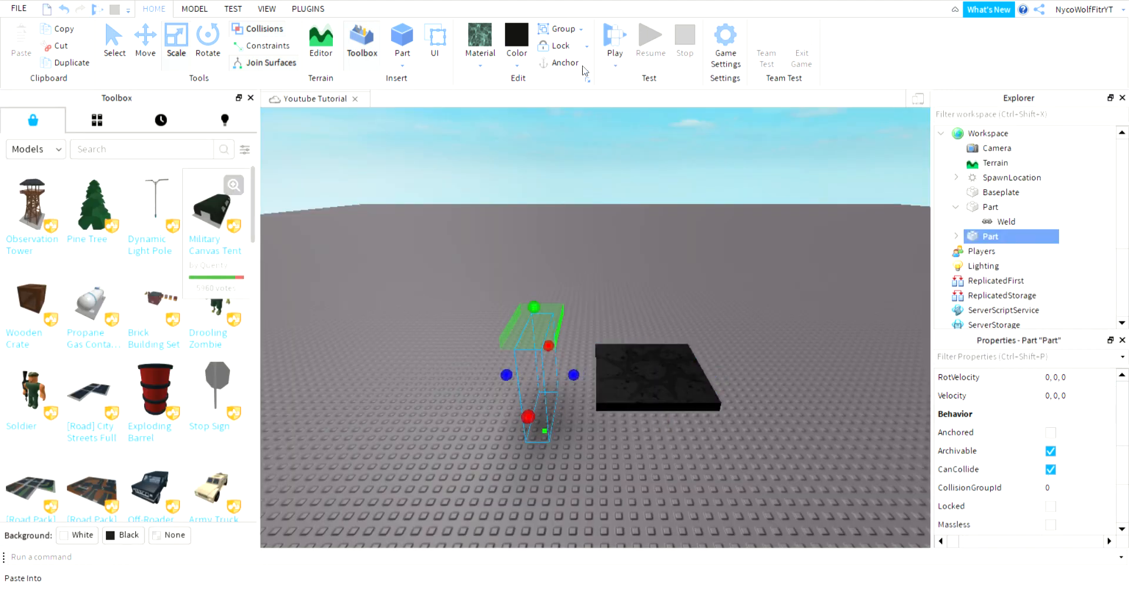
pyautogui.click(581, 98)
pyautogui.click(539, 329)
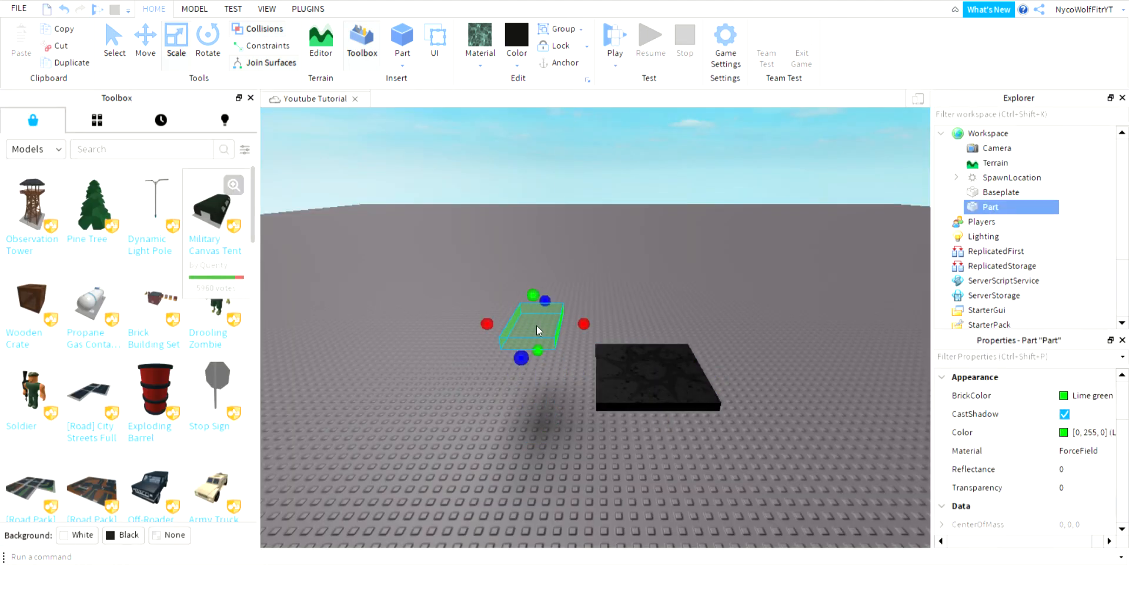
pyautogui.press('Delete')
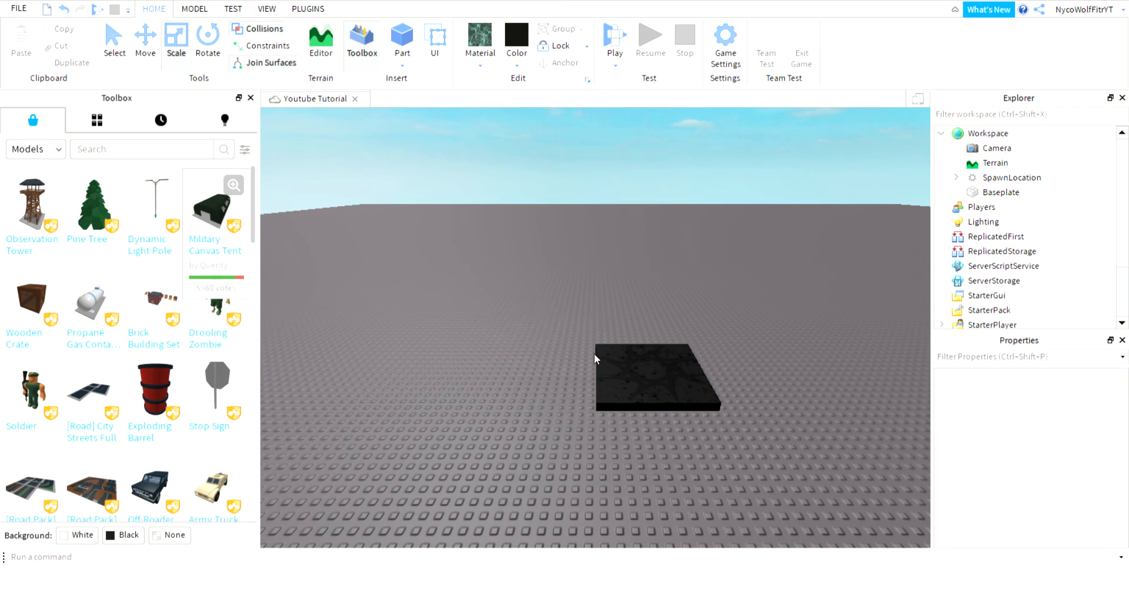